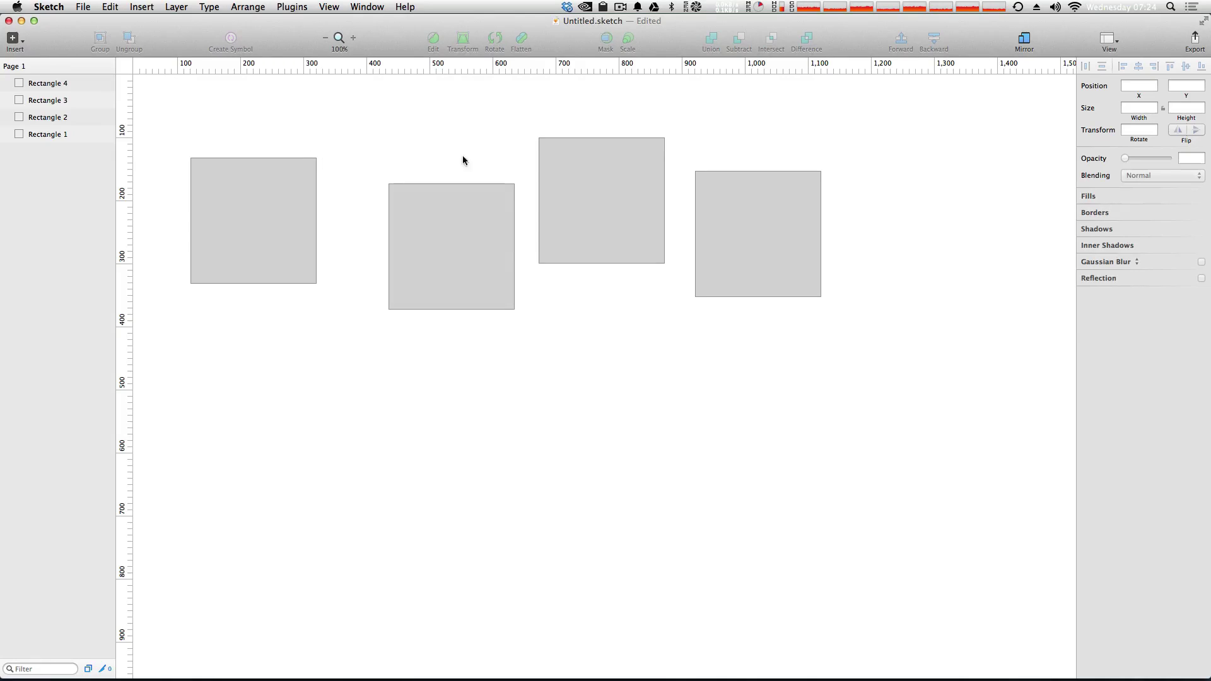
- Select all four grey squares and align their vertical centres into one horizontal row
left_click(633, 171)
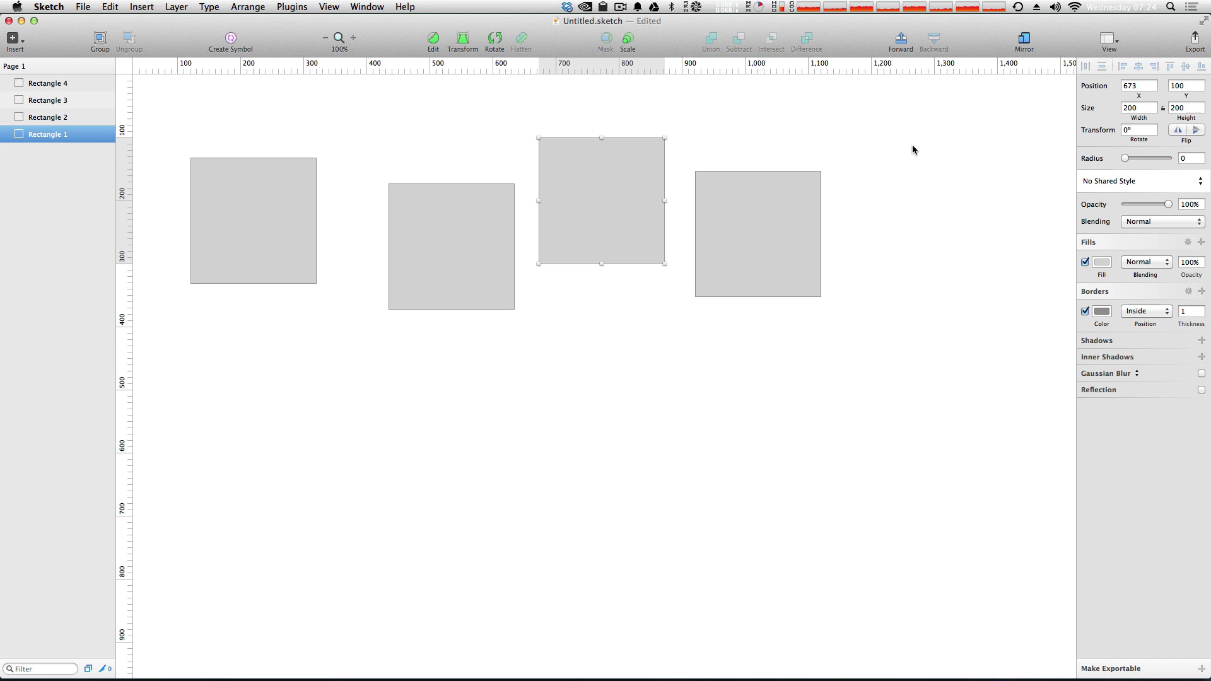
left_click_drag(912, 149, 266, 296)
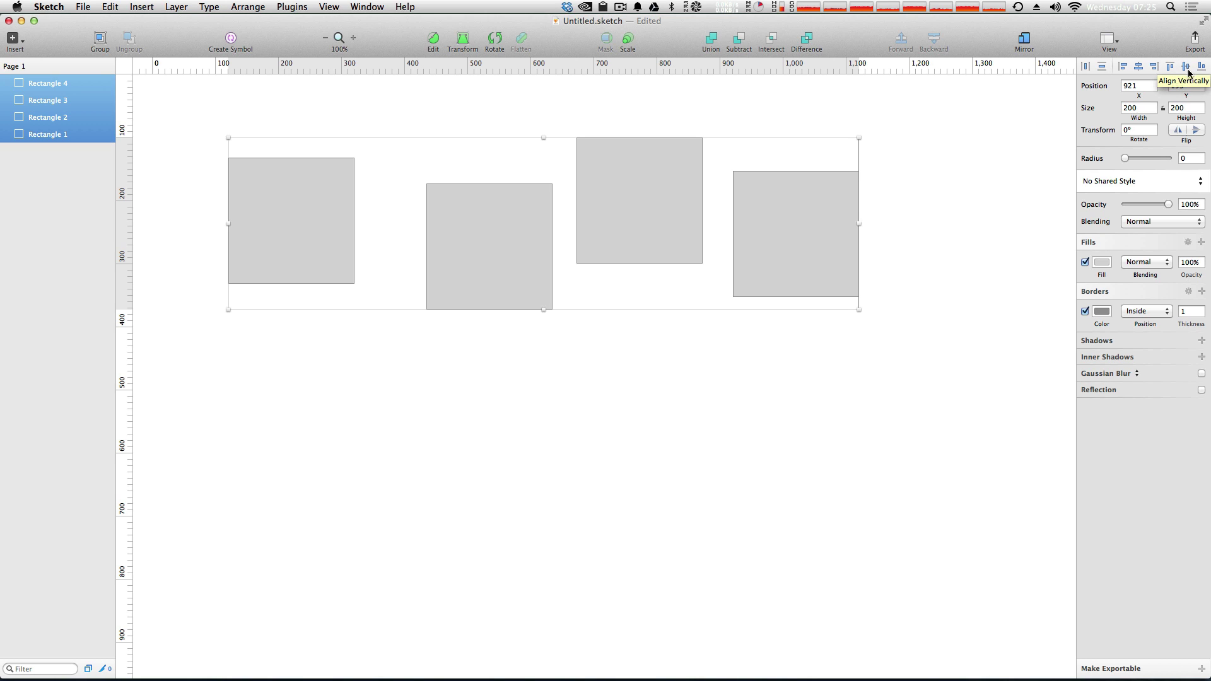
left_click(1186, 67)
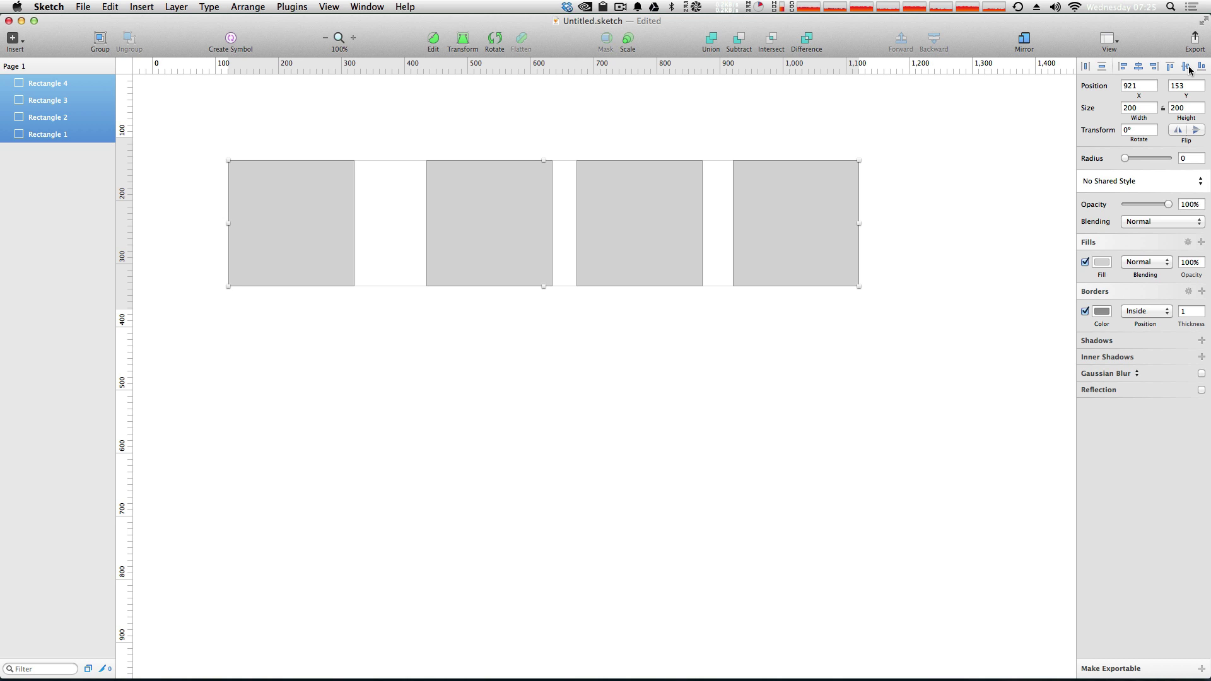
- Stretch the rightmost rectangle much taller and the second slightly taller, then align all four tops
left_click(815, 321)
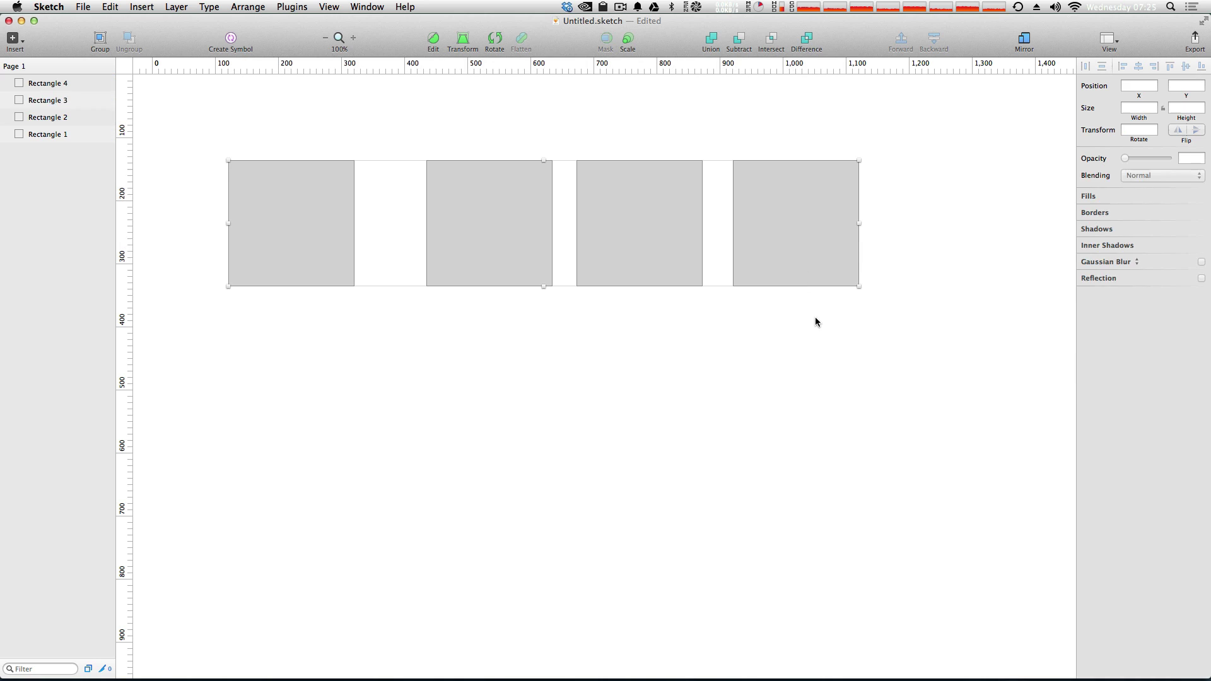
left_click(811, 241)
left_click_drag(795, 287, 799, 364)
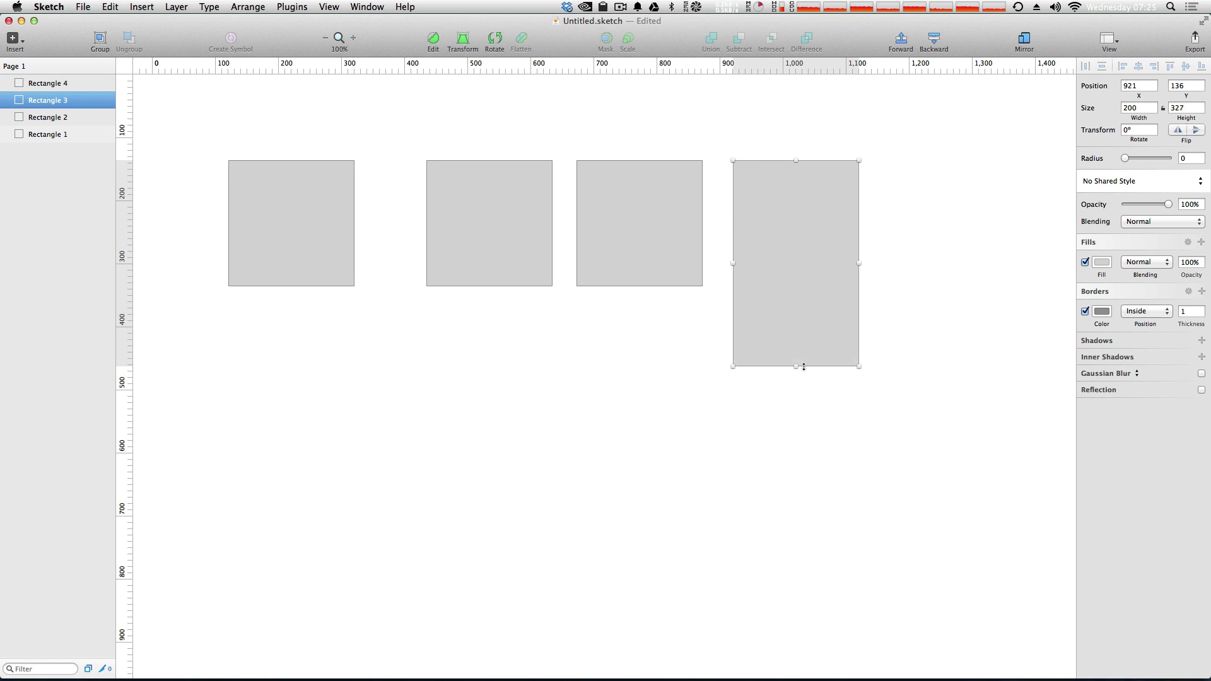
left_click_drag(476, 266, 493, 315)
left_click(501, 275)
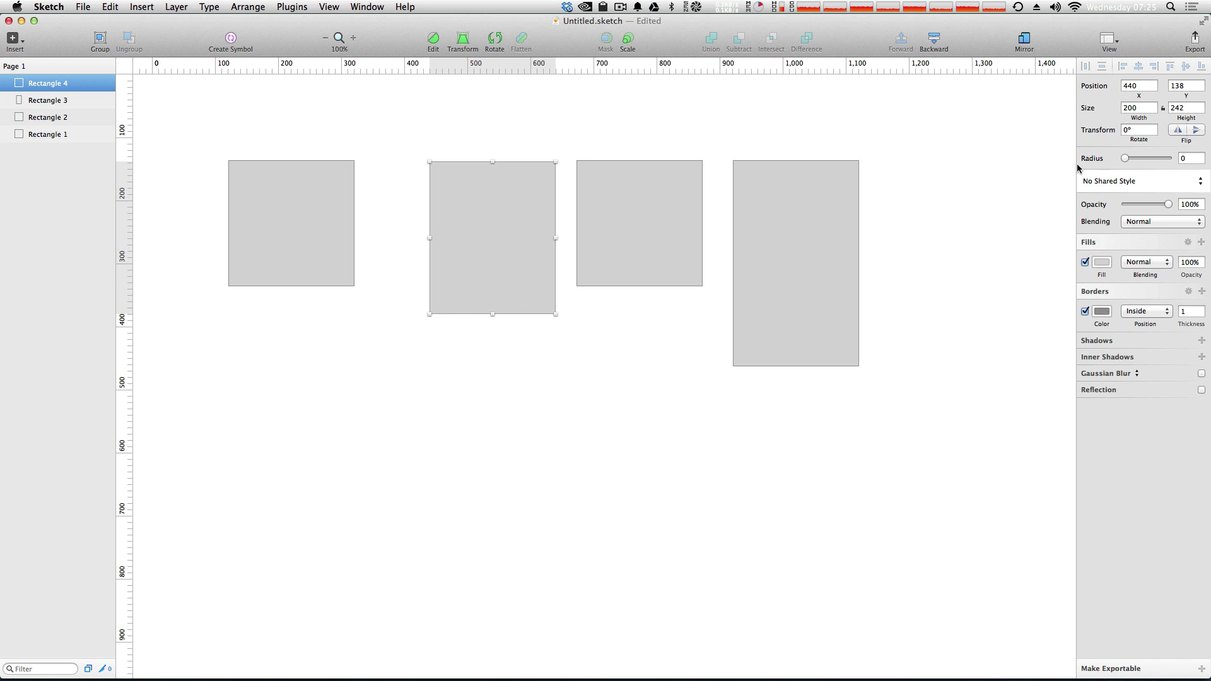
left_click_drag(1000, 134, 278, 343)
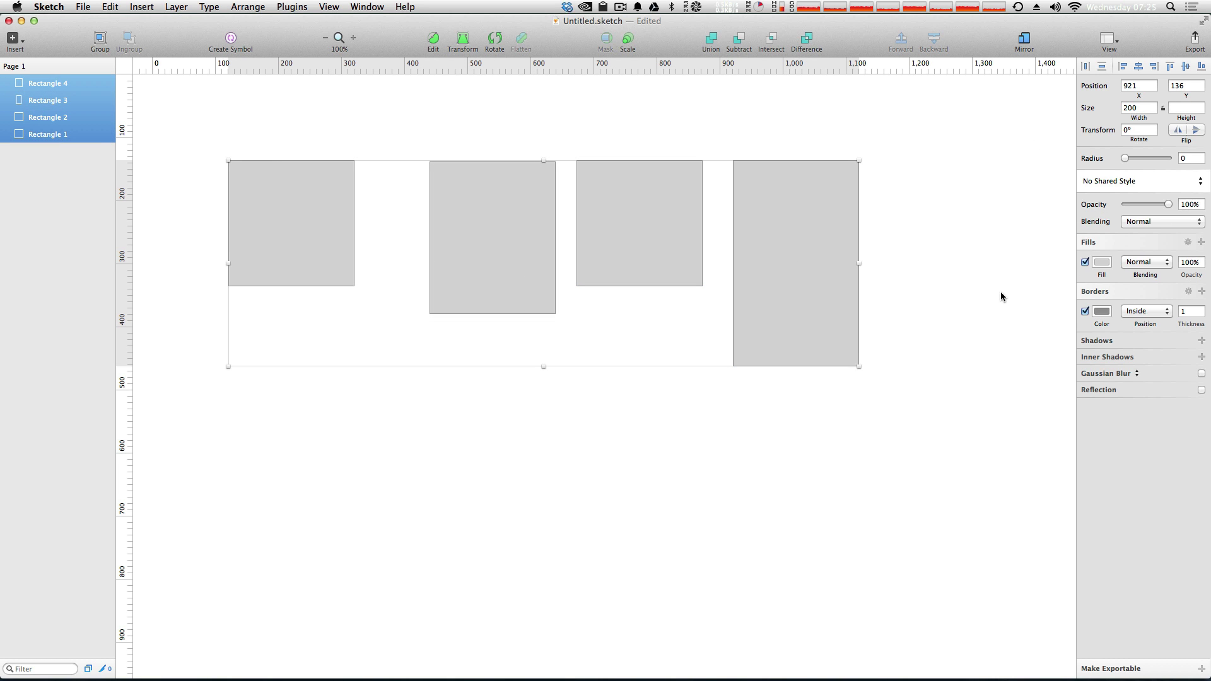
left_click(1170, 67)
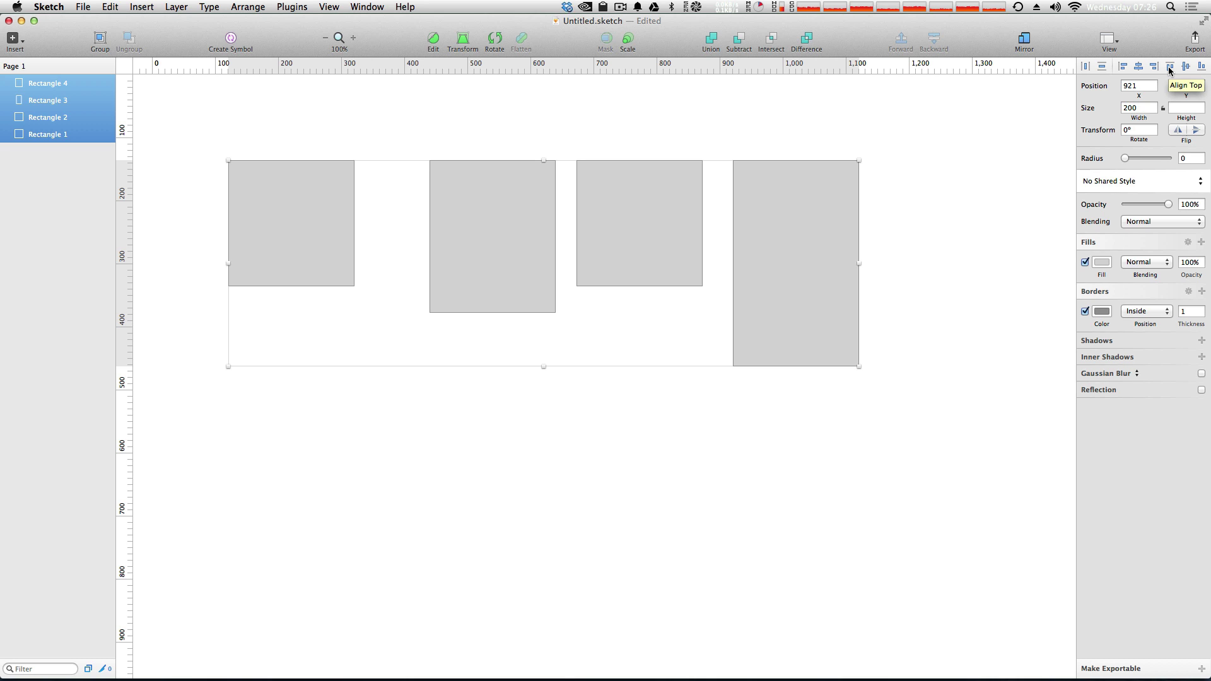
- Re-align the four rectangles to a shared bottom edge, bar-chart style, then deselect
left_click(1169, 68)
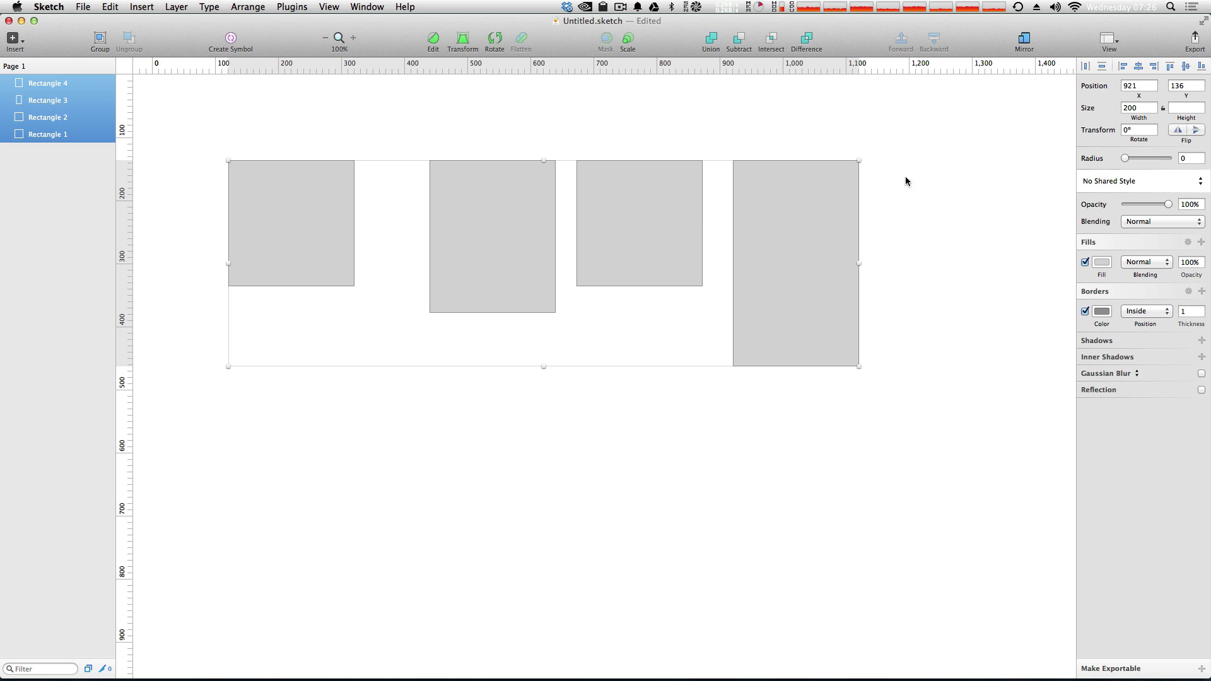
left_click(1202, 67)
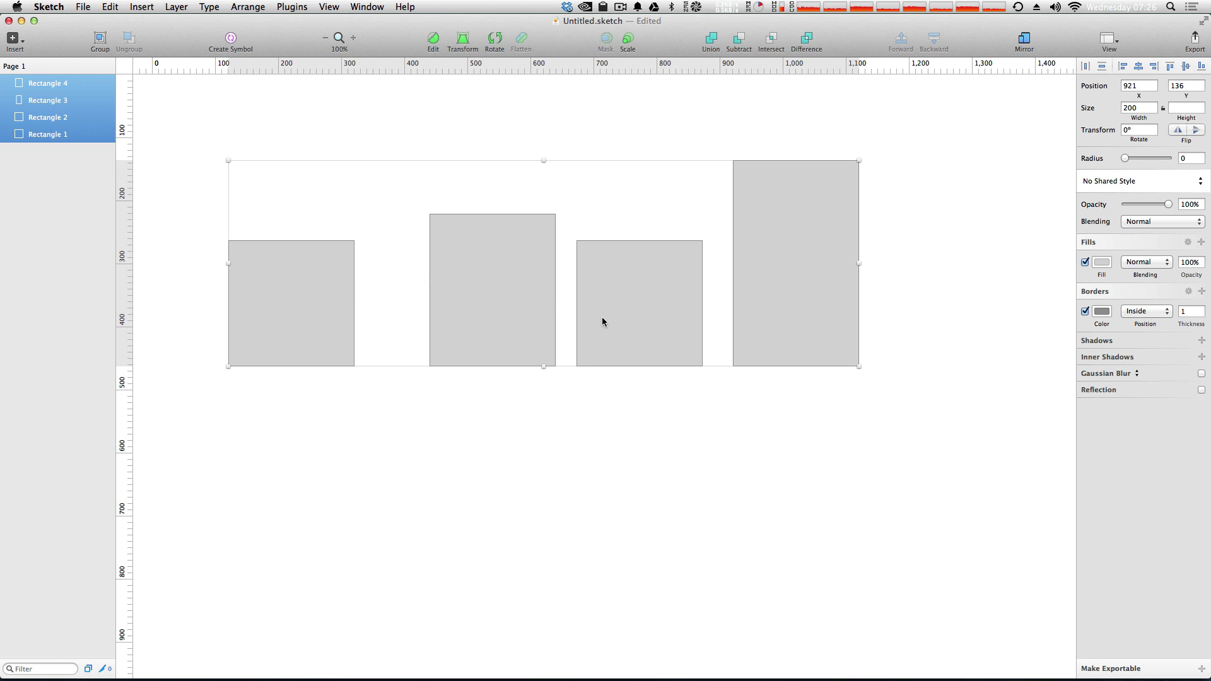
left_click(914, 325)
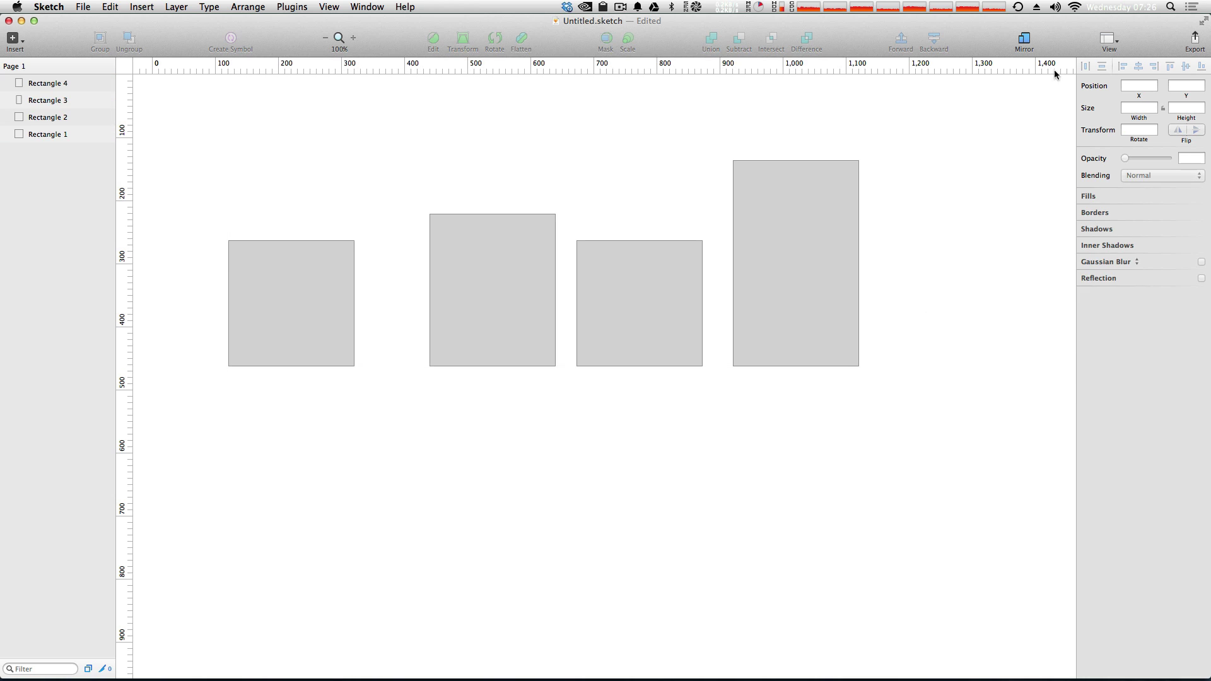
- Show the layout columns and shift all four rectangles left into staggered positions
left_click(1108, 39)
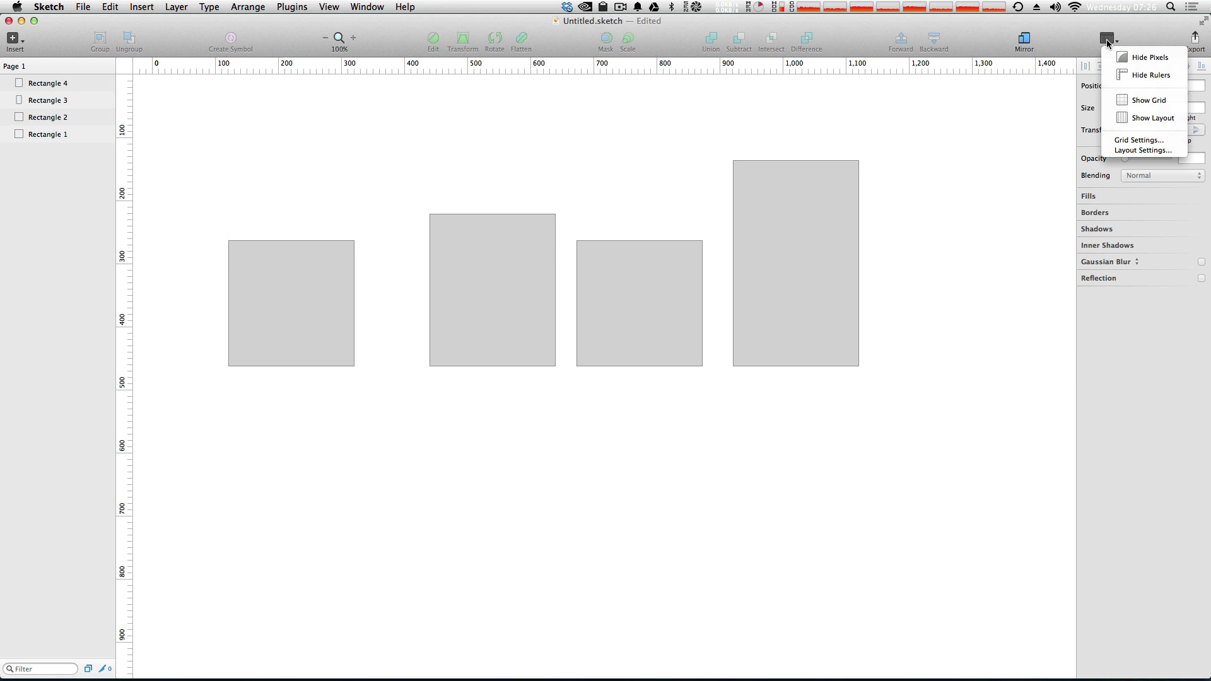
left_click(1121, 118)
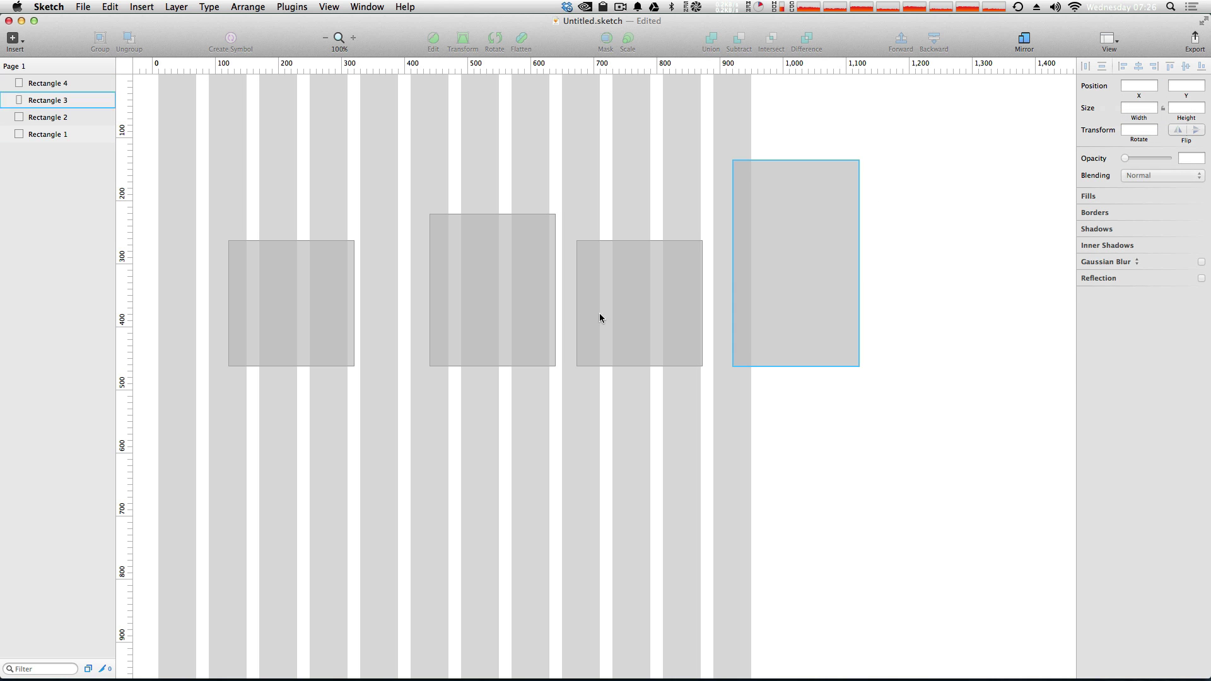
left_click_drag(310, 331, 240, 295)
left_click_drag(460, 294, 355, 286)
left_click_drag(595, 305, 492, 277)
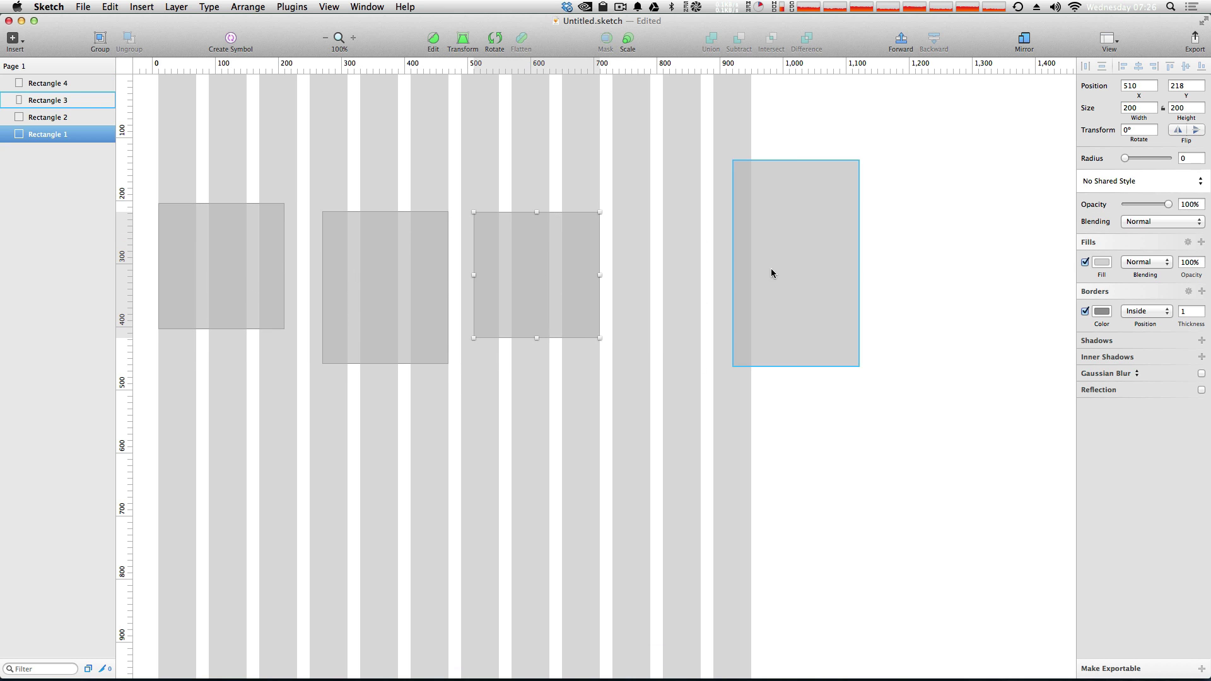
left_click_drag(771, 270, 662, 267)
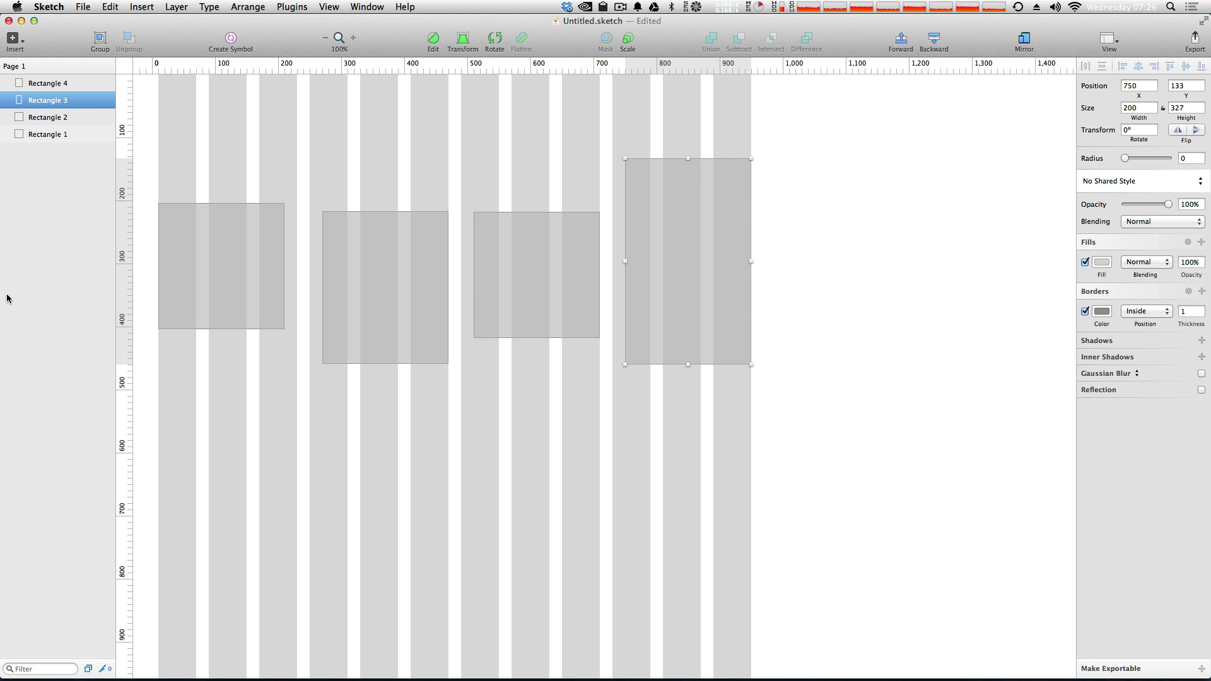
- Hide the layout columns and select all four rectangles, tallest now at X 750, Y 133
left_click(184, 244)
left_click(723, 220)
left_click(1120, 43)
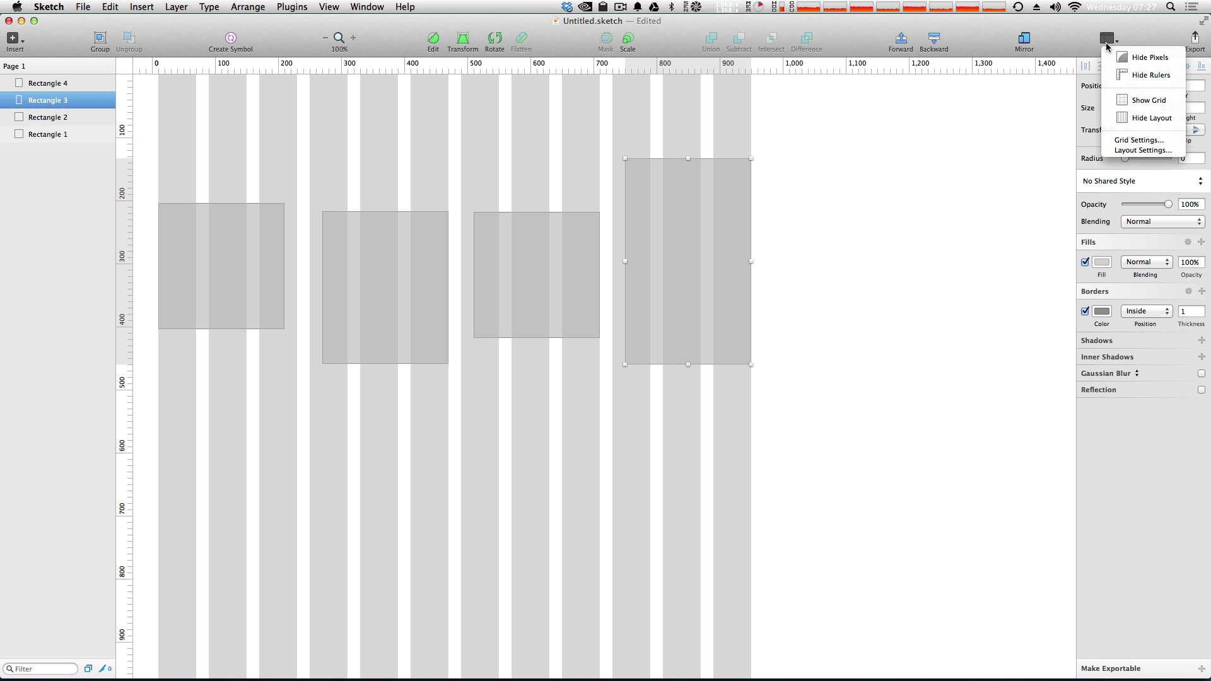
left_click(1145, 118)
left_click_drag(861, 159, 252, 378)
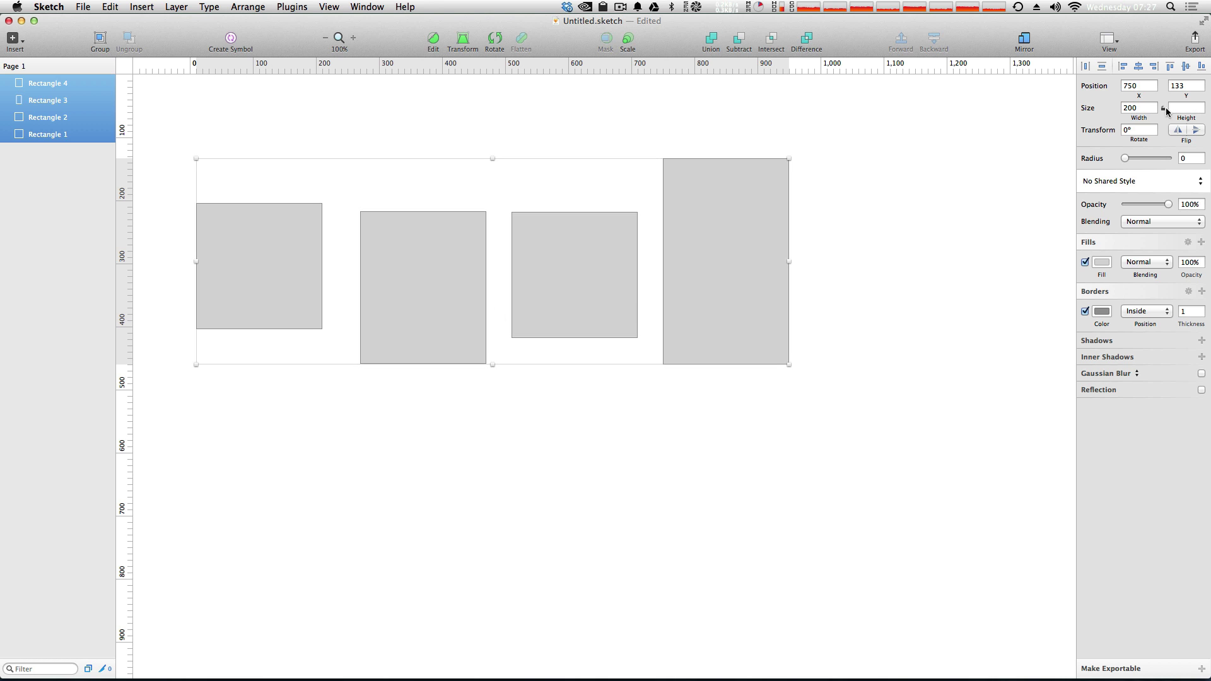
- Align the rectangles' tops at Y 133, distribute them evenly horizontally, and reselect all with Cmd+A
left_click(1170, 66)
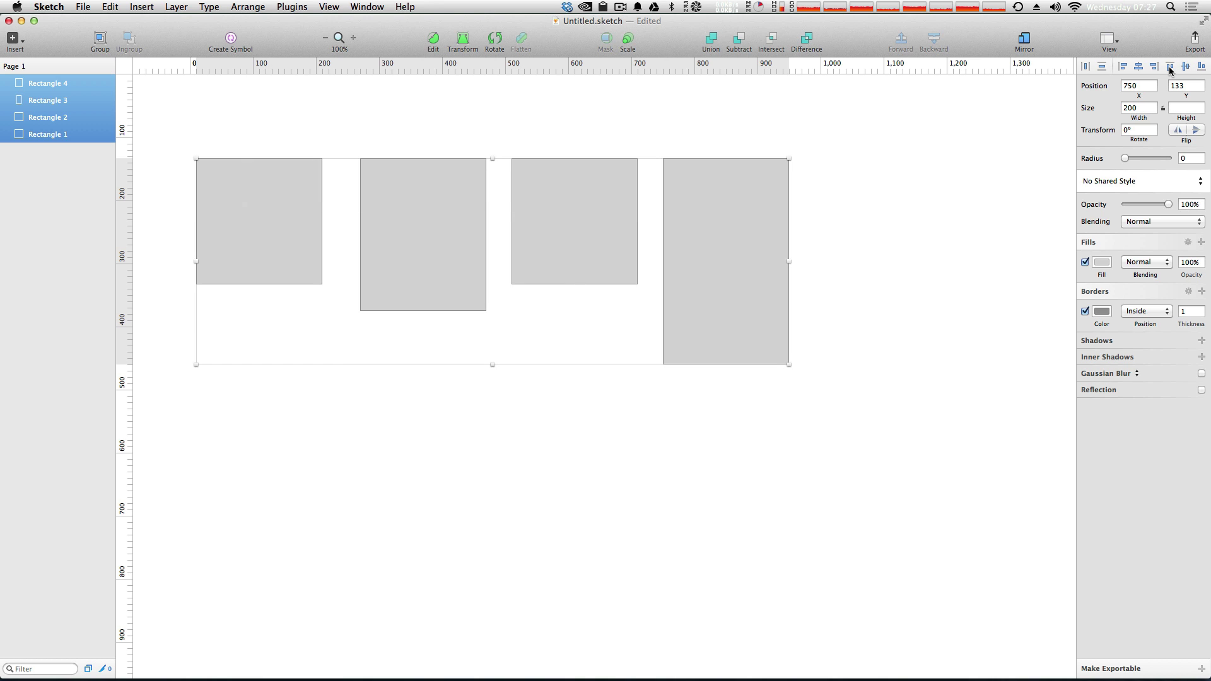
left_click(1086, 66)
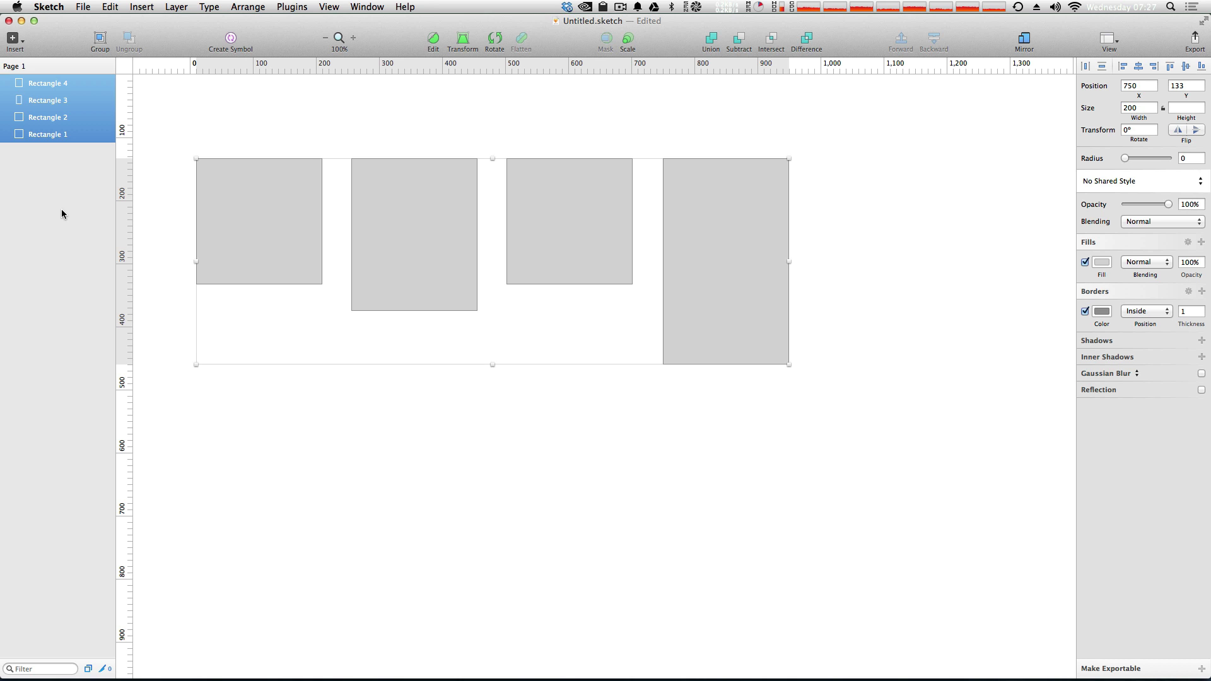
left_click(1054, 224)
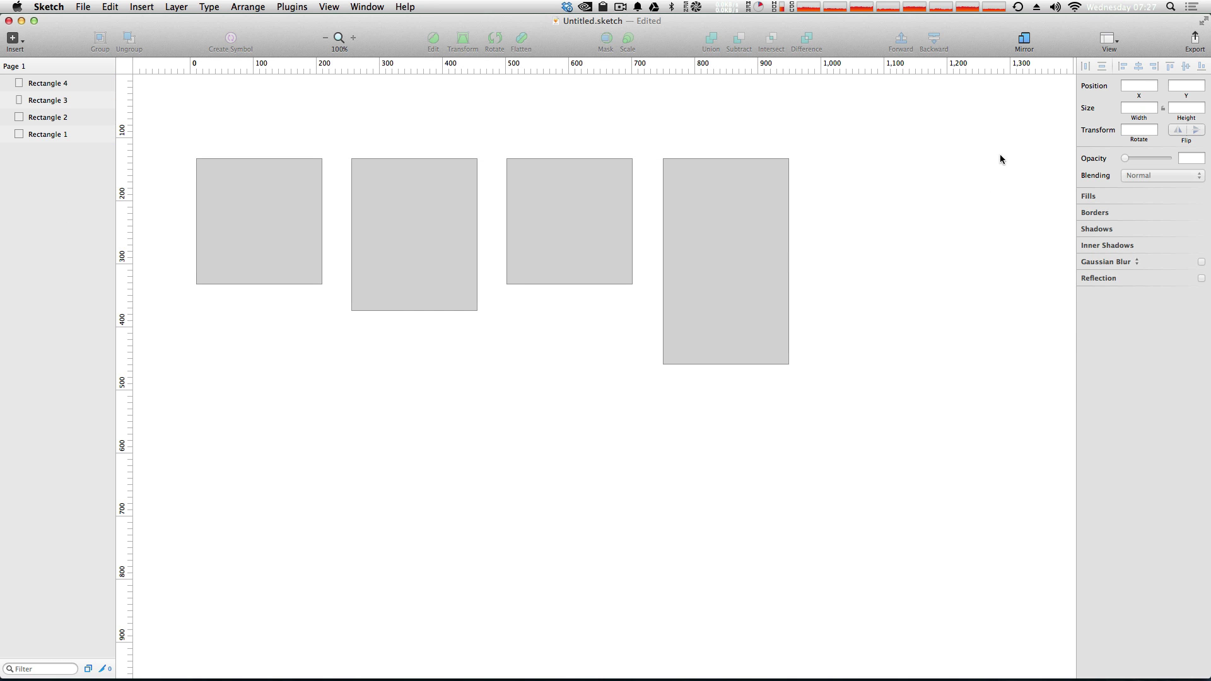
key("super+a")
scroll(578, 250, "left", 1)
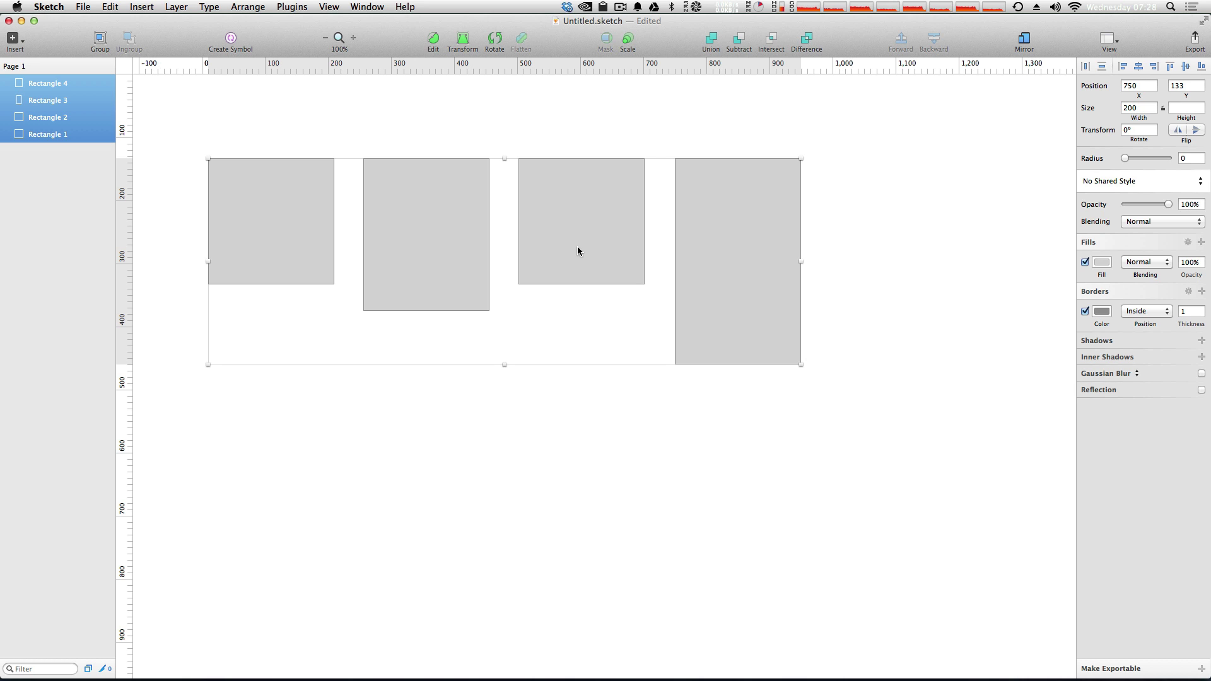
- Select all four rectangles and distribute them vertically, staggering their tops with the group top at Y 49
left_click(843, 168)
left_click(773, 196)
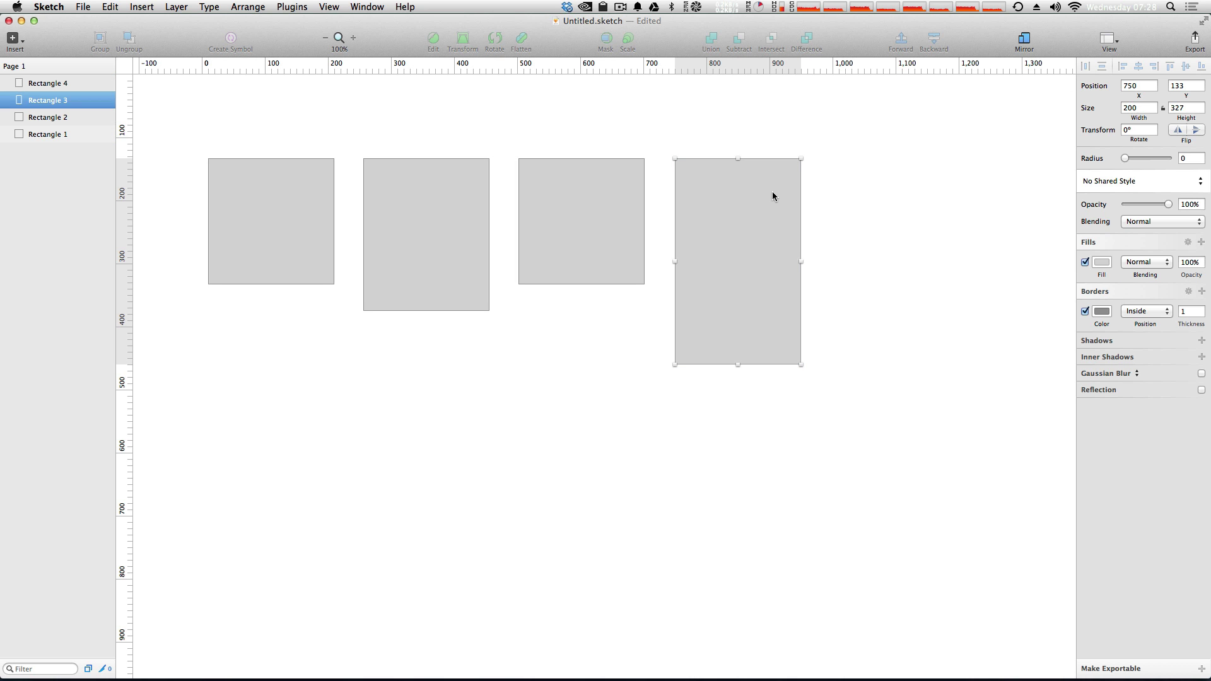
left_click(232, 200)
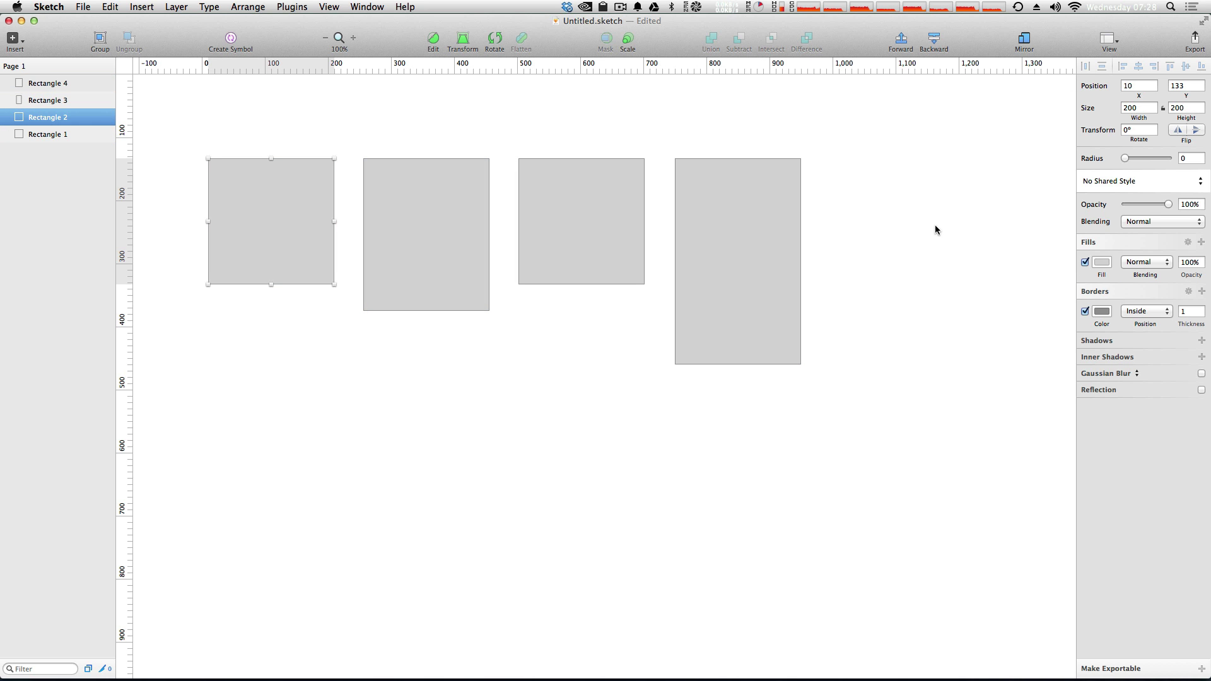
left_click(719, 228)
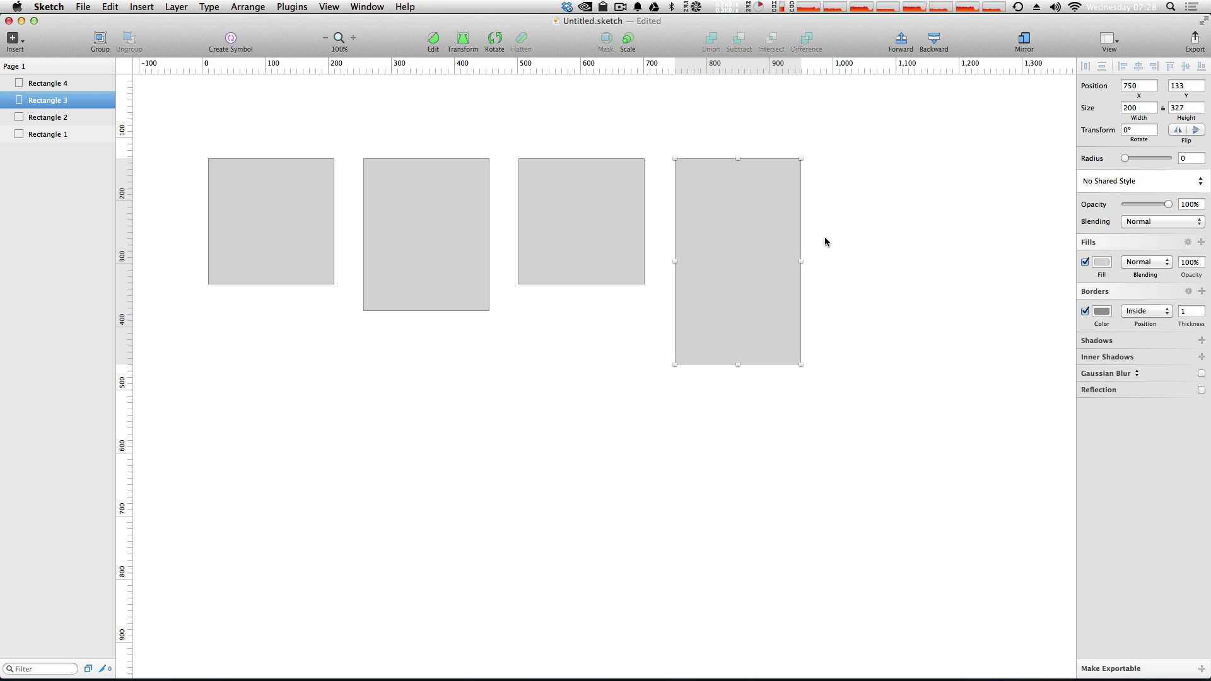
left_click_drag(905, 111, 279, 344)
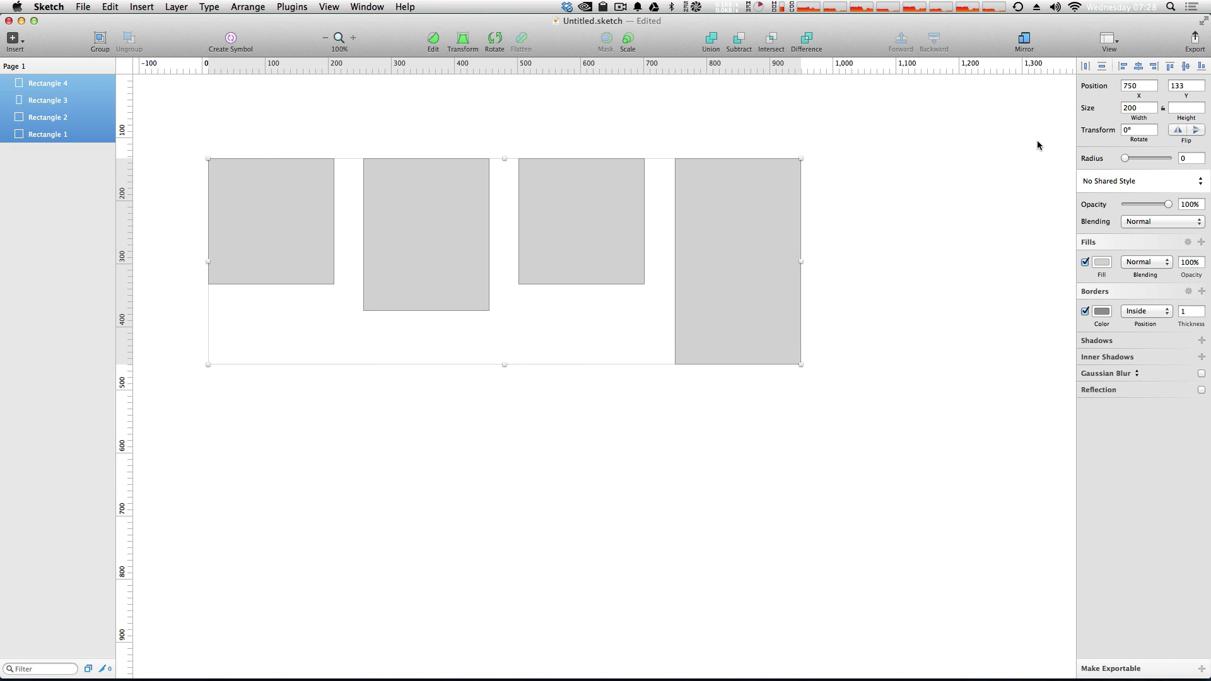
left_click(1102, 68)
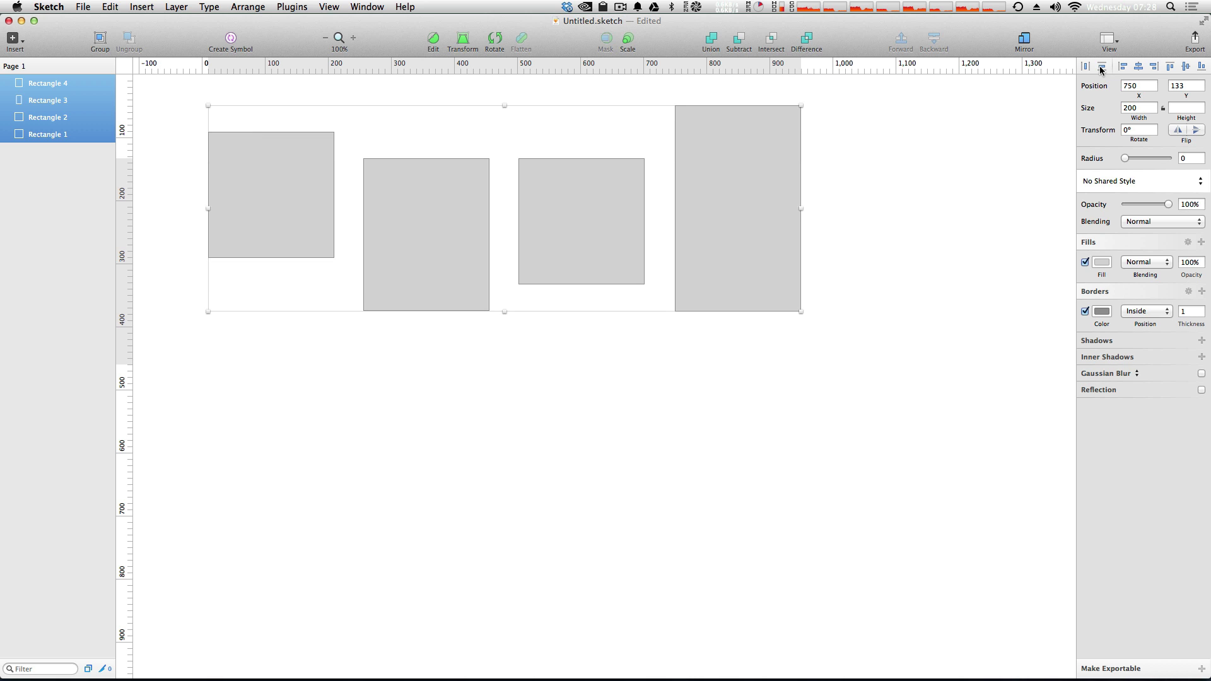
left_click(1101, 68)
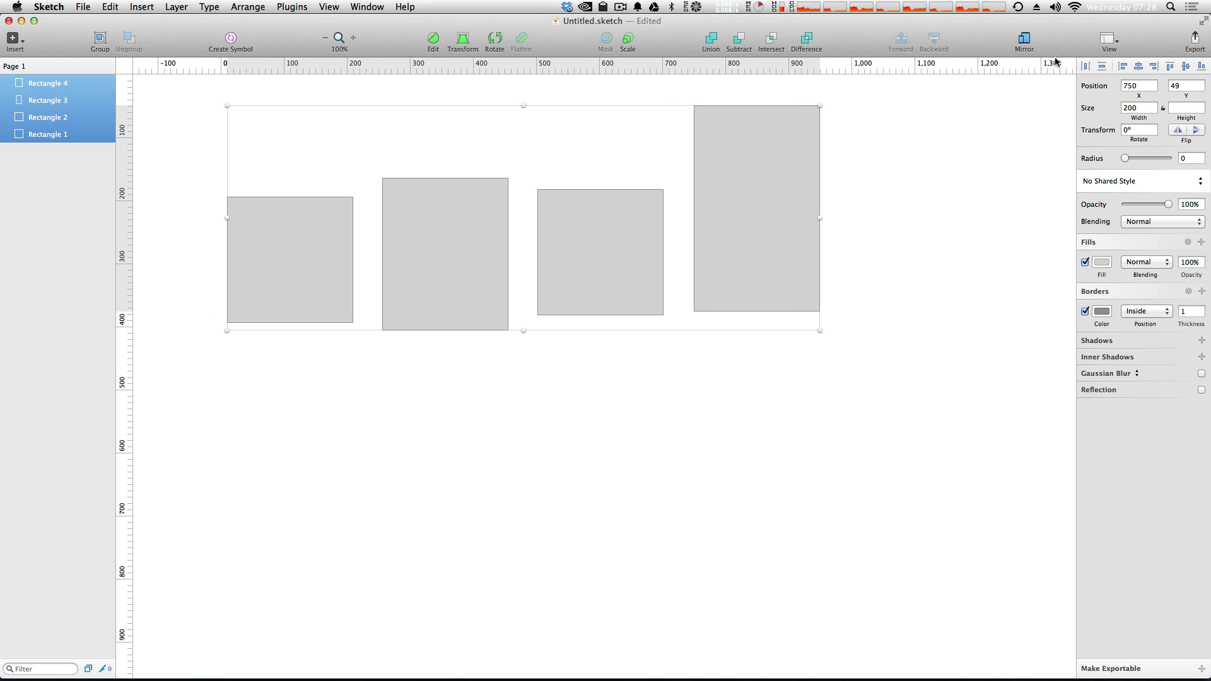
left_click(1102, 70)
left_click(1102, 70)
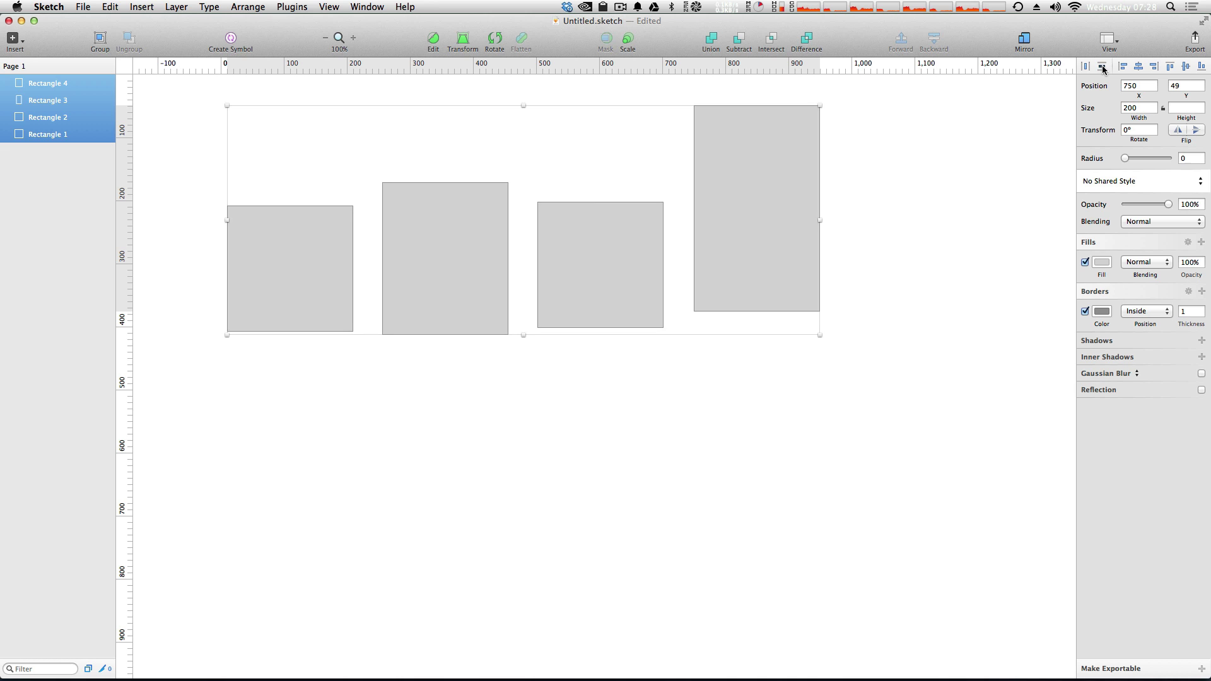
left_click(1102, 70)
left_click(1103, 69)
left_click(1103, 69)
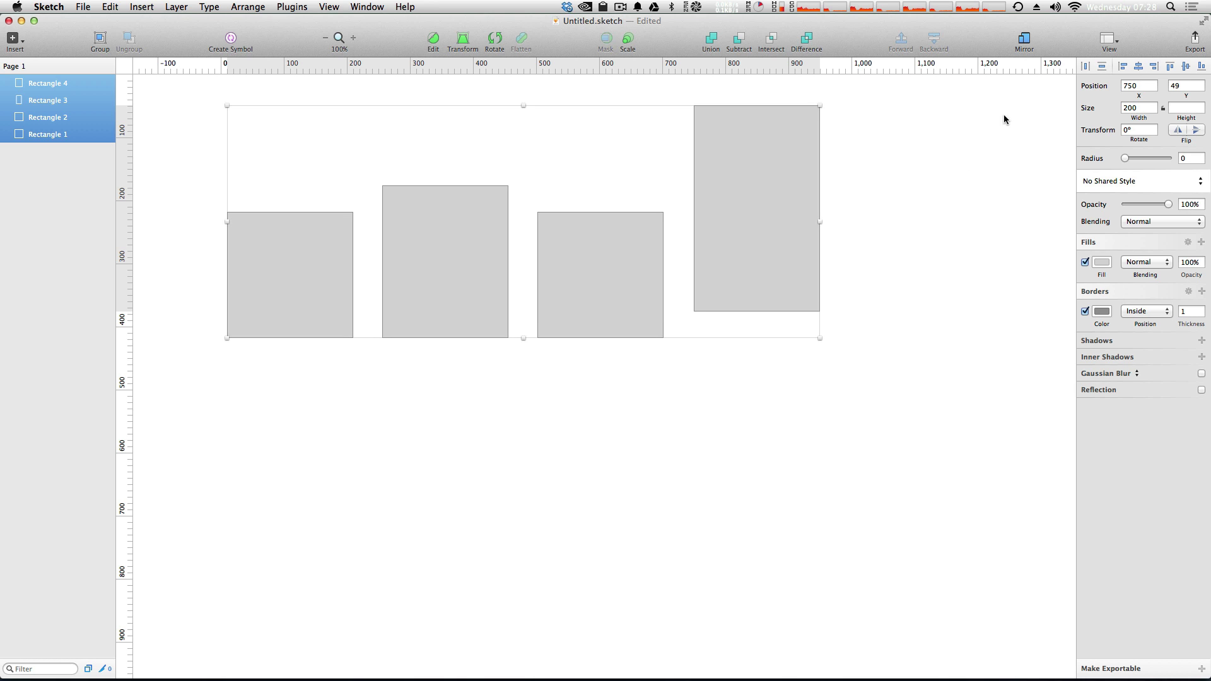
- Drag the four rectangles into a rough vertical column and select them all
left_click(786, 257)
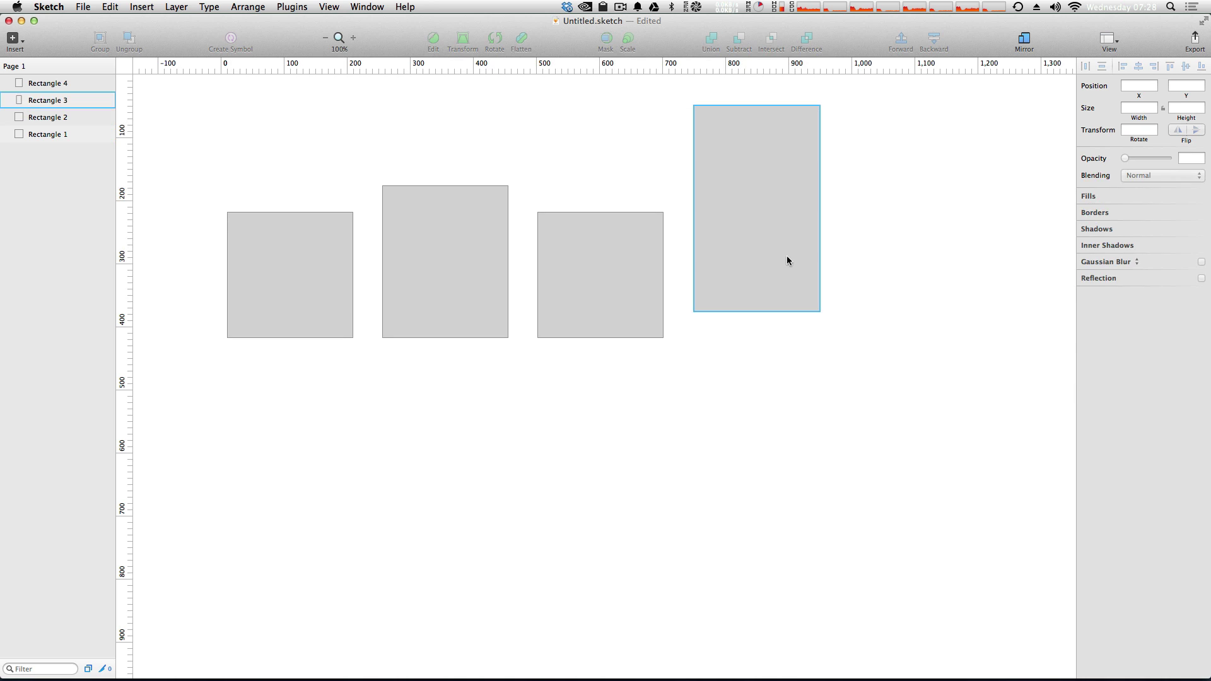
left_click_drag(786, 258, 565, 538)
left_click_drag(416, 232, 587, 90)
left_click_drag(551, 527, 578, 504)
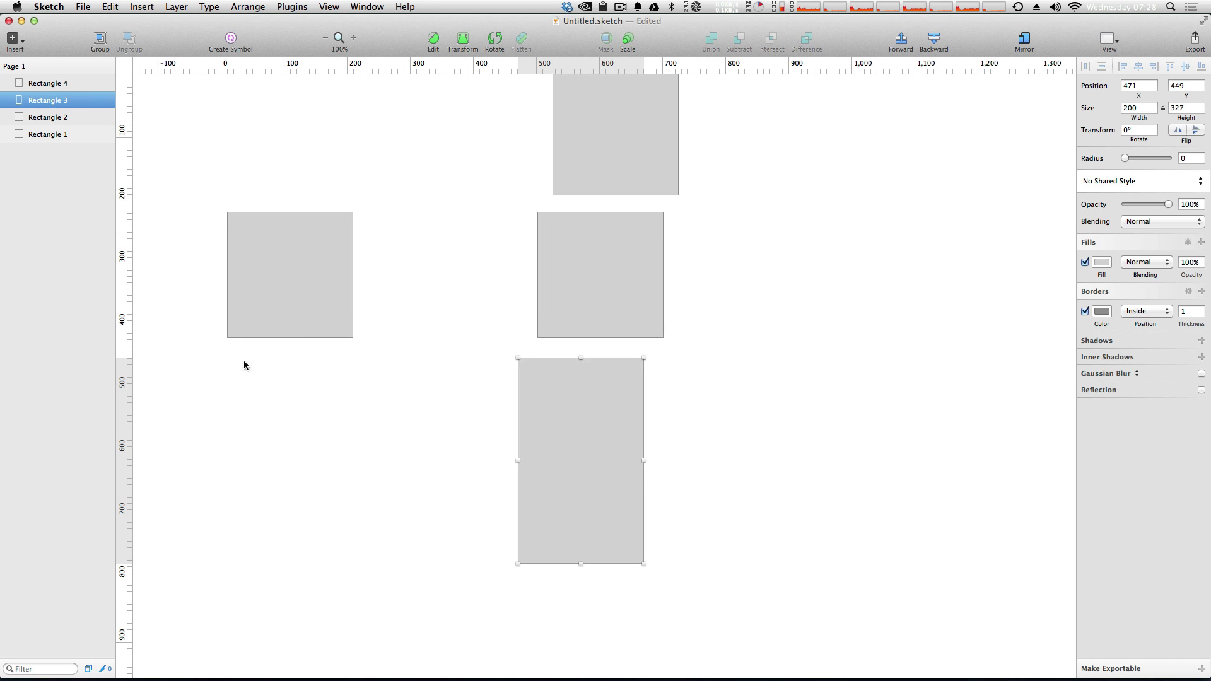
left_click_drag(290, 304, 563, 652)
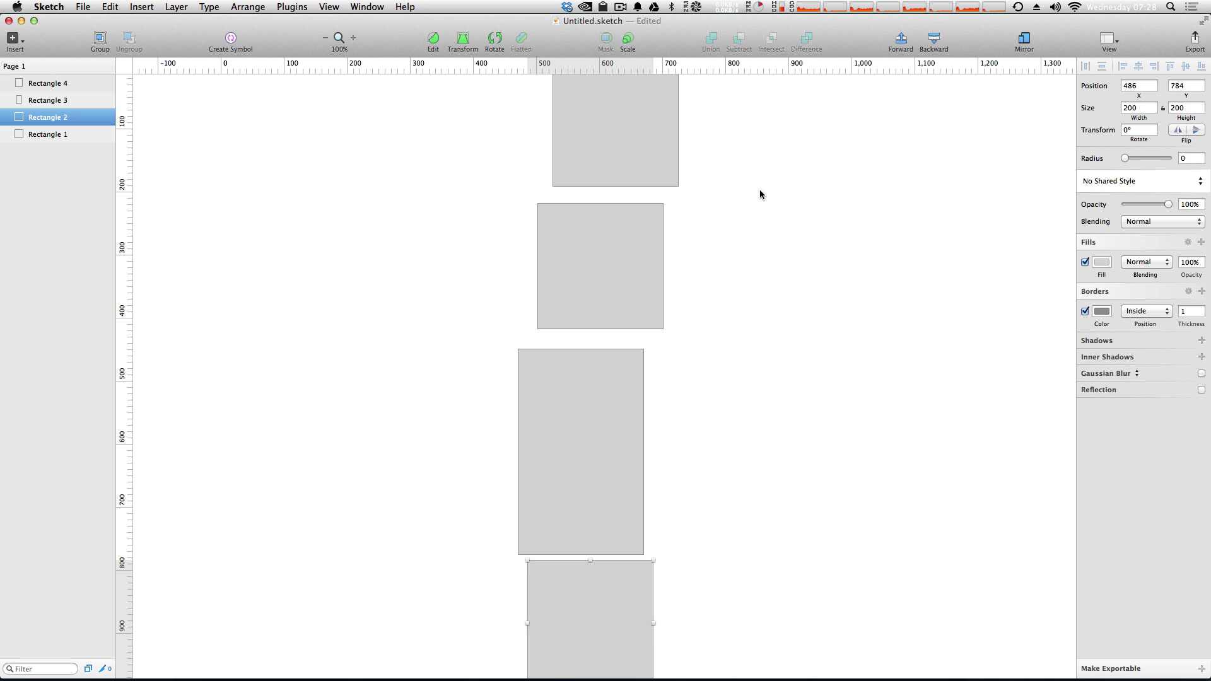
left_click_drag(743, 127, 346, 482)
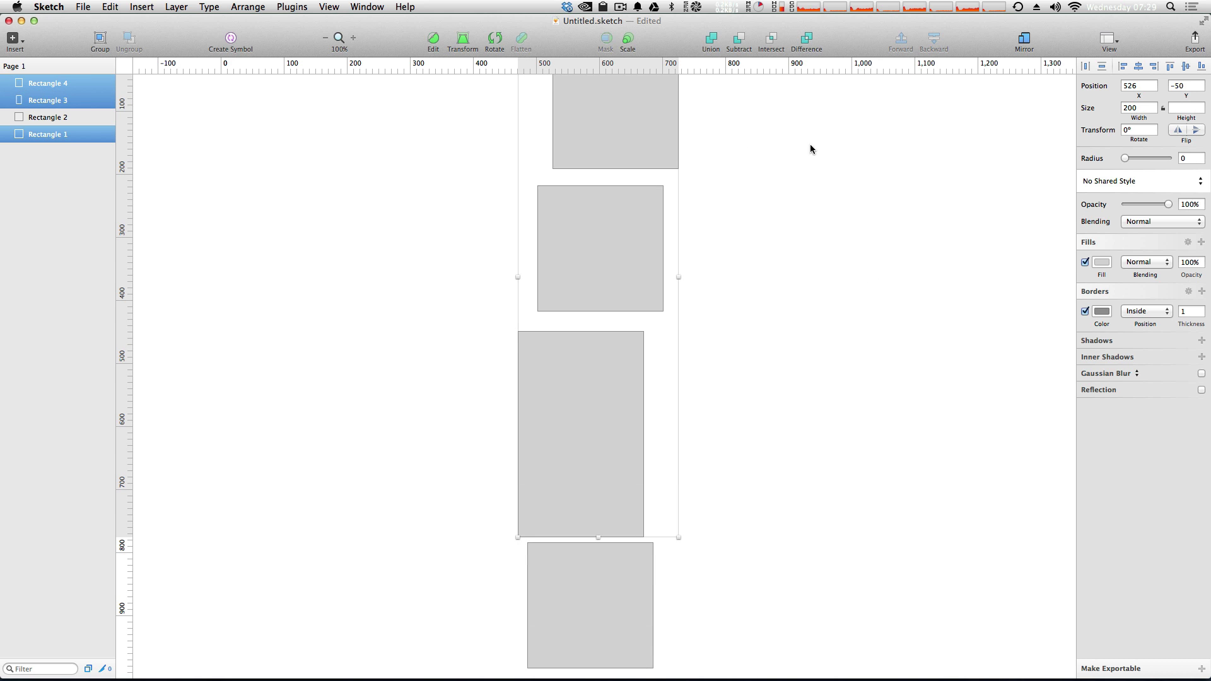
left_click_drag(810, 149, 555, 599)
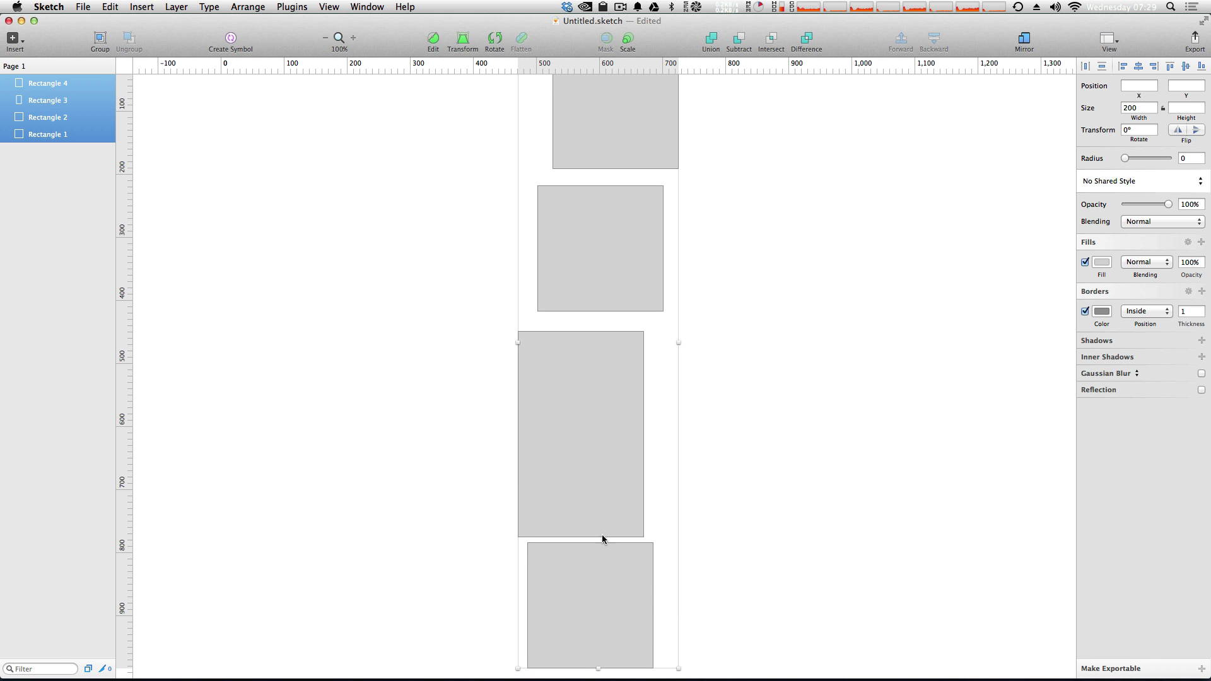
- Distribute the column vertically and centre the rectangles on a shared vertical axis
left_click(1102, 67)
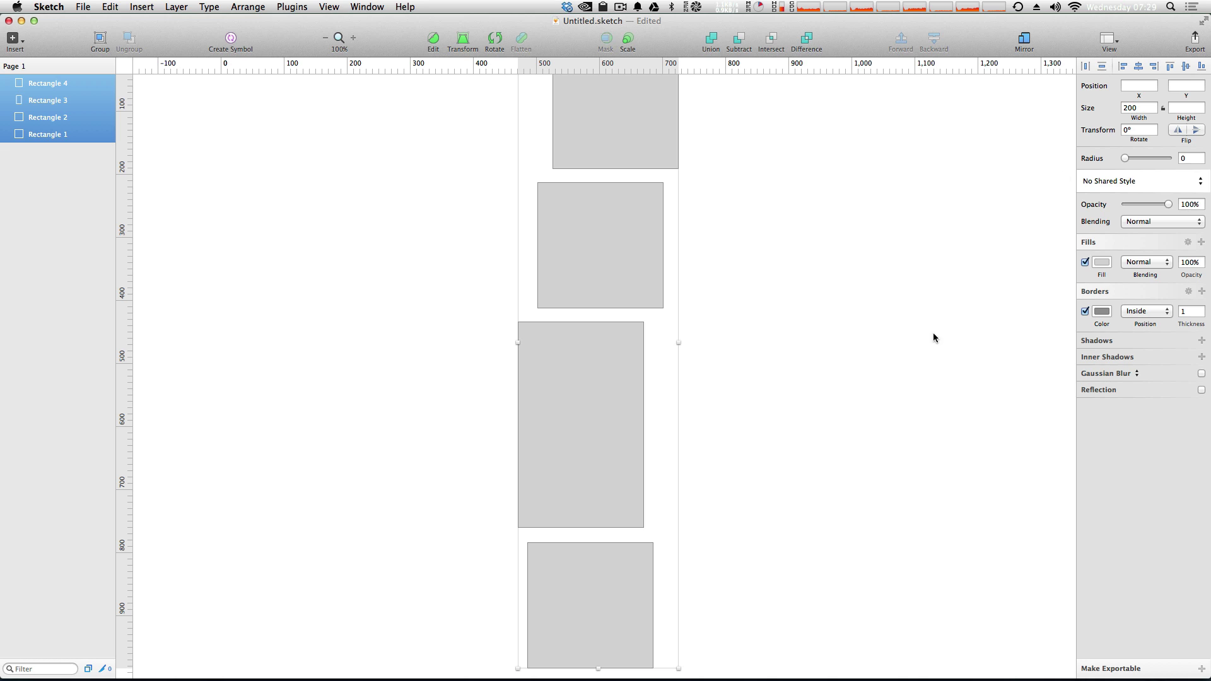
left_click(1139, 67)
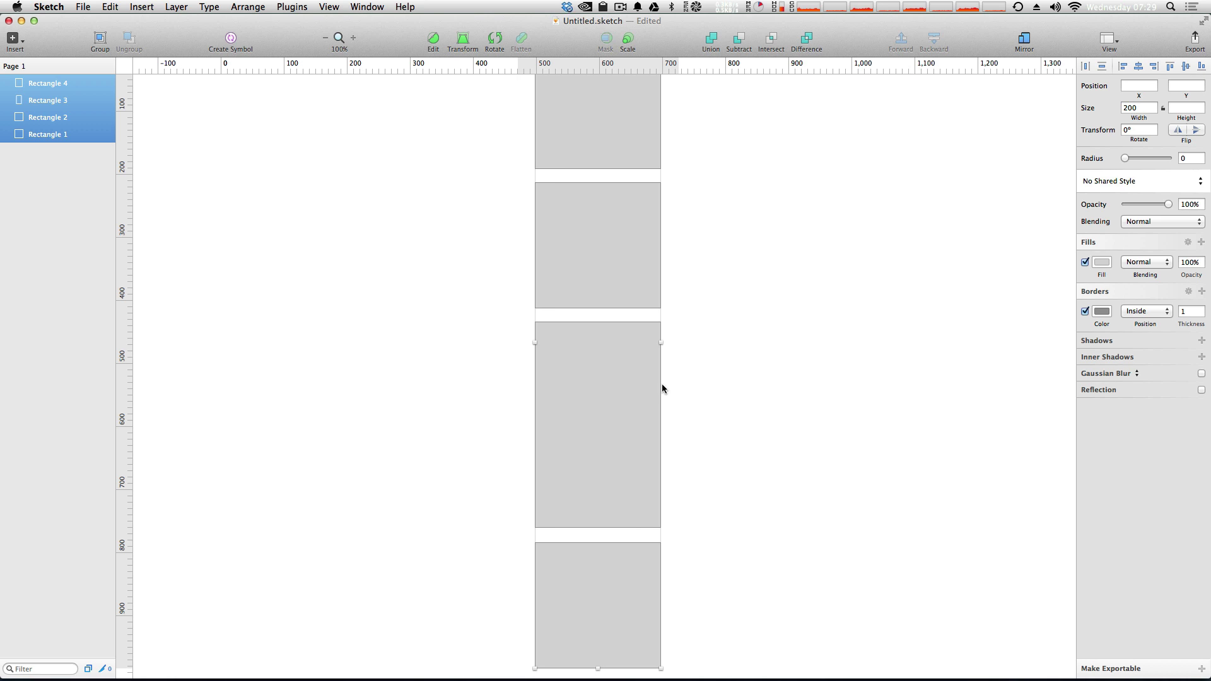
left_click(740, 335)
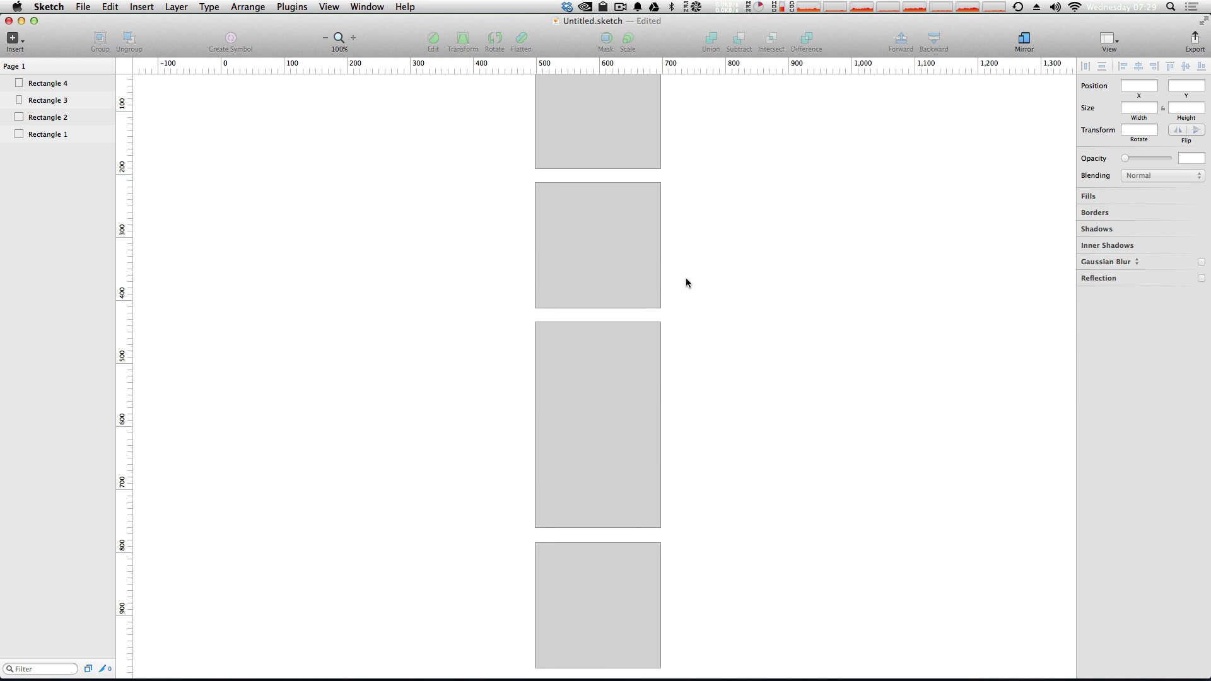
key("space")
mouse_move(675, 263)
left_mouse_down()
mouse_move(703, 370)
mouse_move(667, 255)
mouse_move(682, 269)
left_mouse_up()
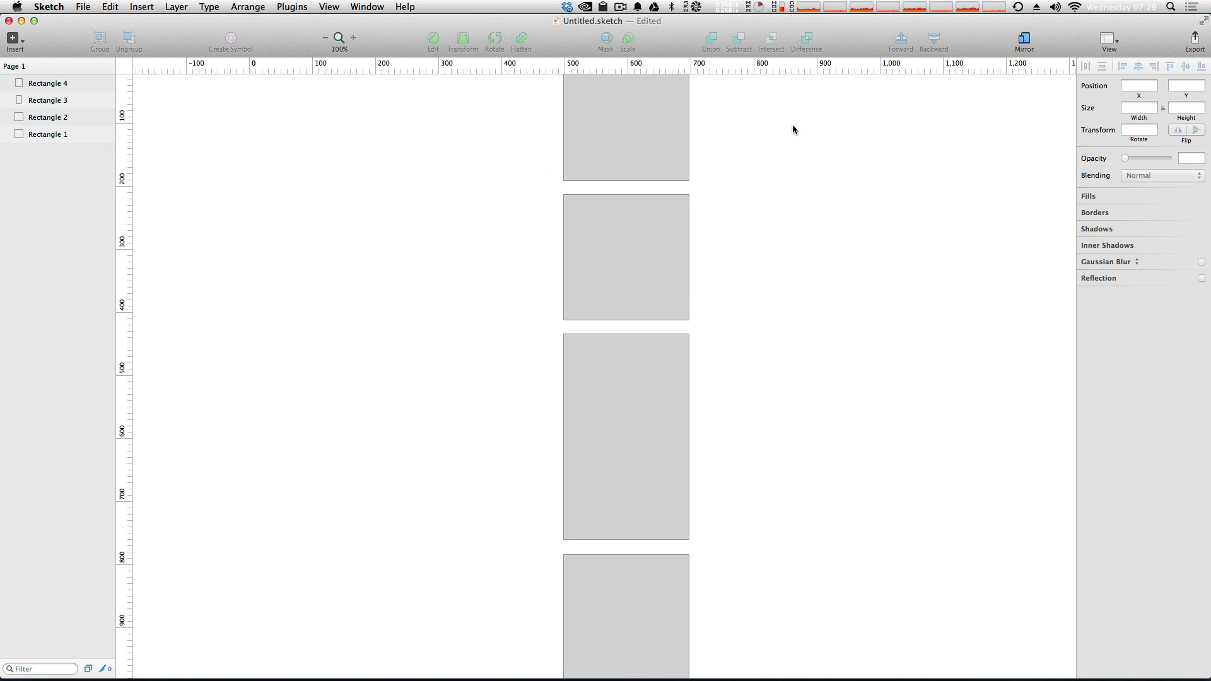
- Group the four stacked rectangles with Cmd+G into a 200 × 1034 group, moved to X 222, Y 64
left_click_drag(790, 130, 490, 572)
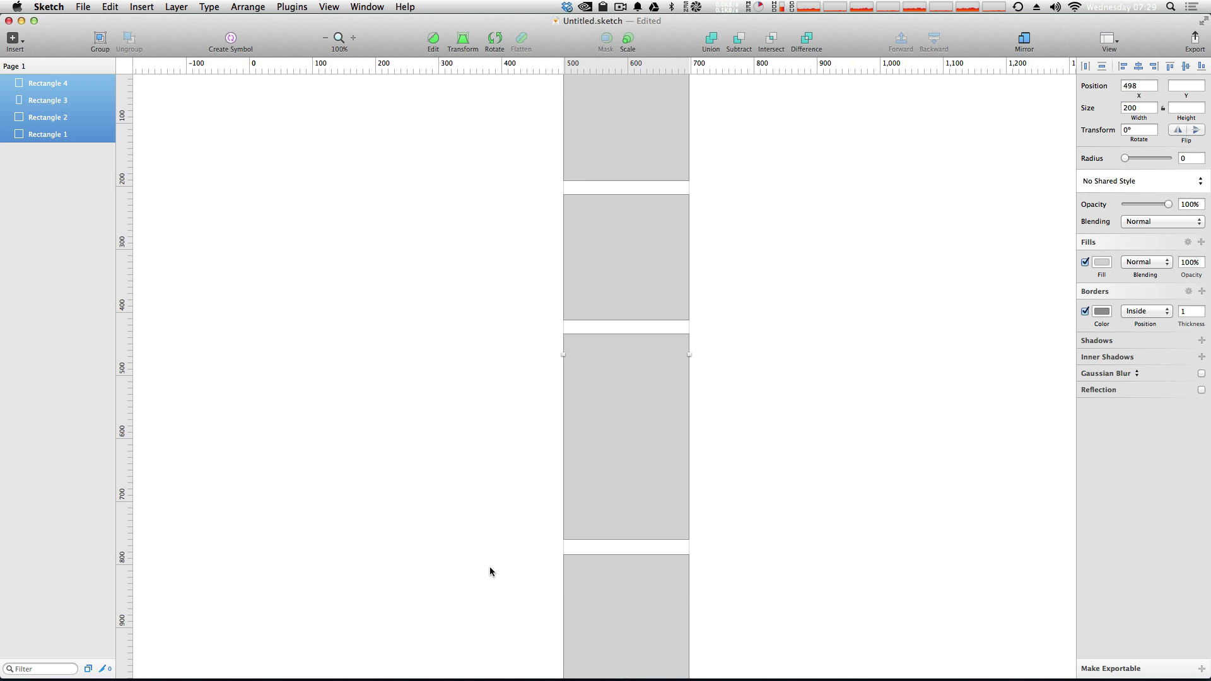
key("super+g")
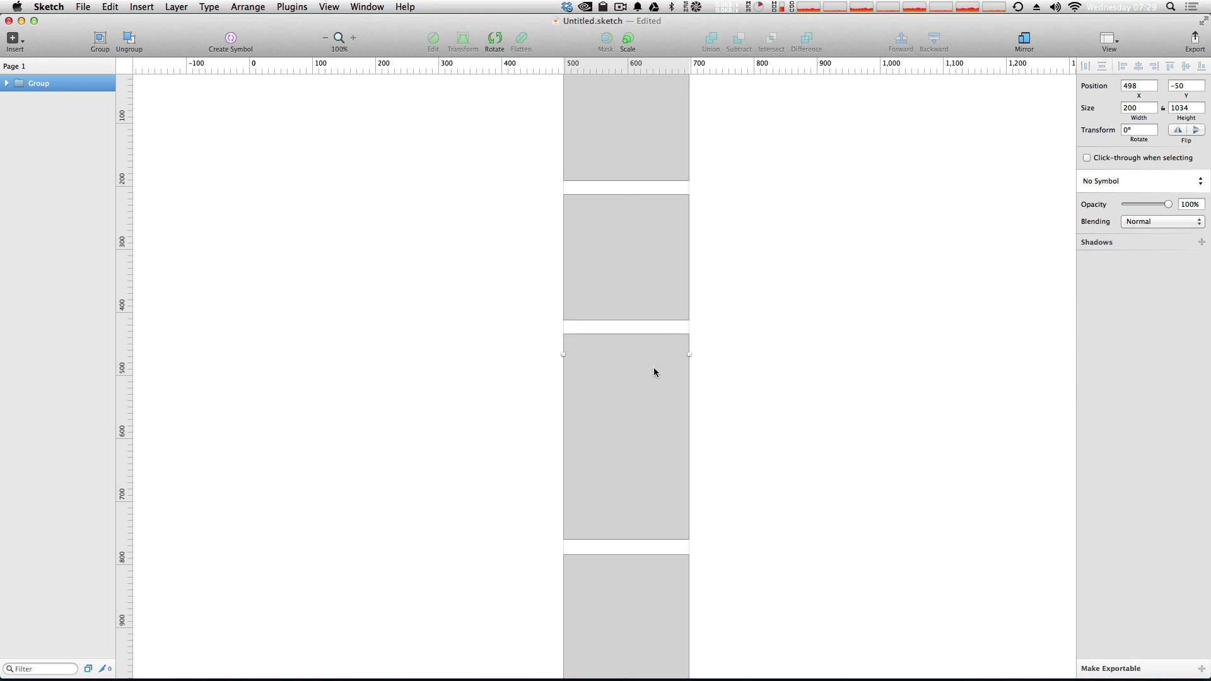
left_click_drag(653, 367, 461, 456)
left_click(637, 358)
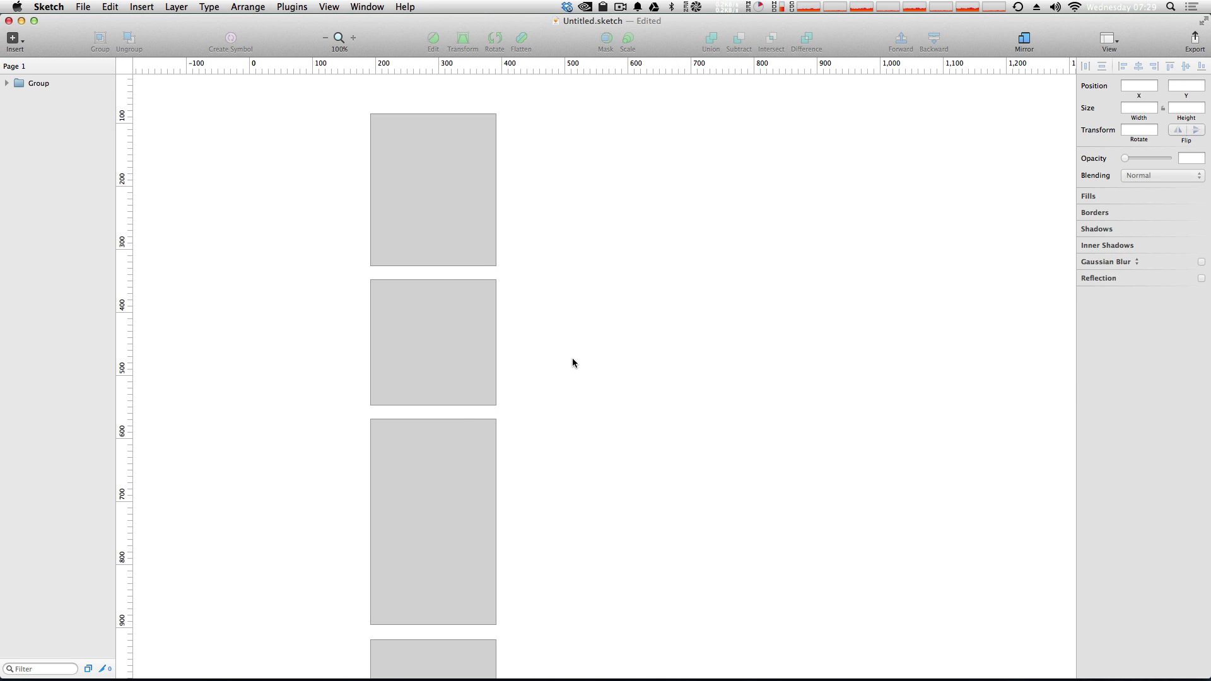
left_click_drag(442, 277, 461, 264)
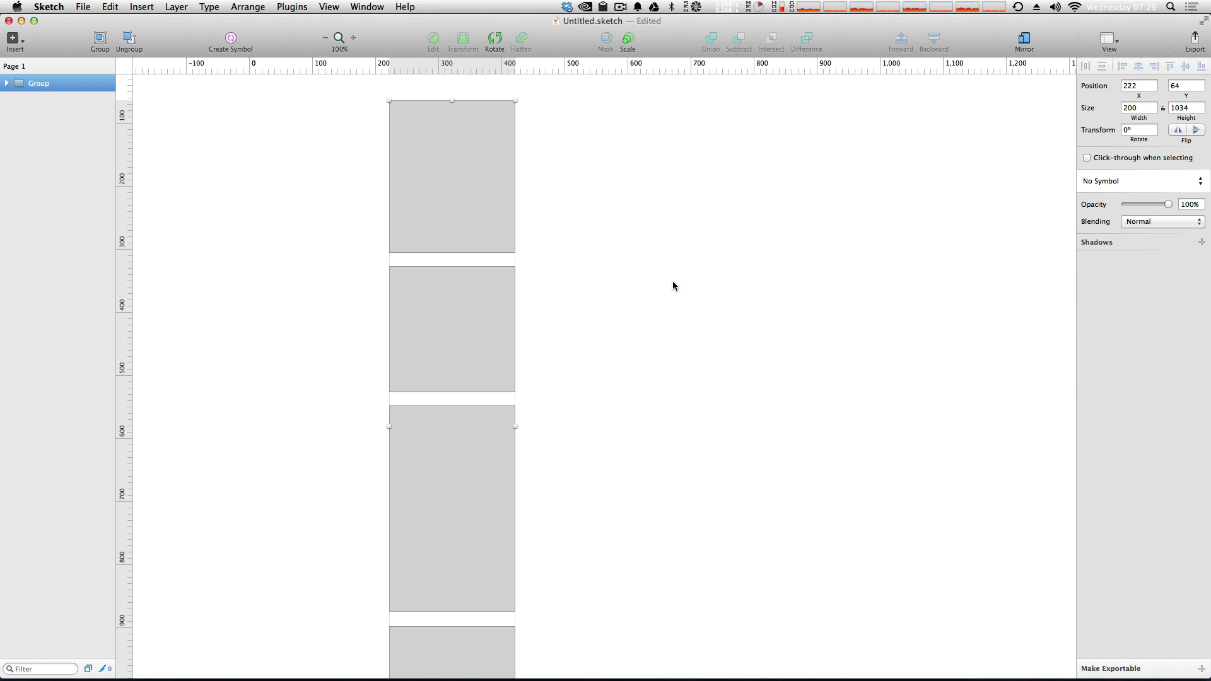